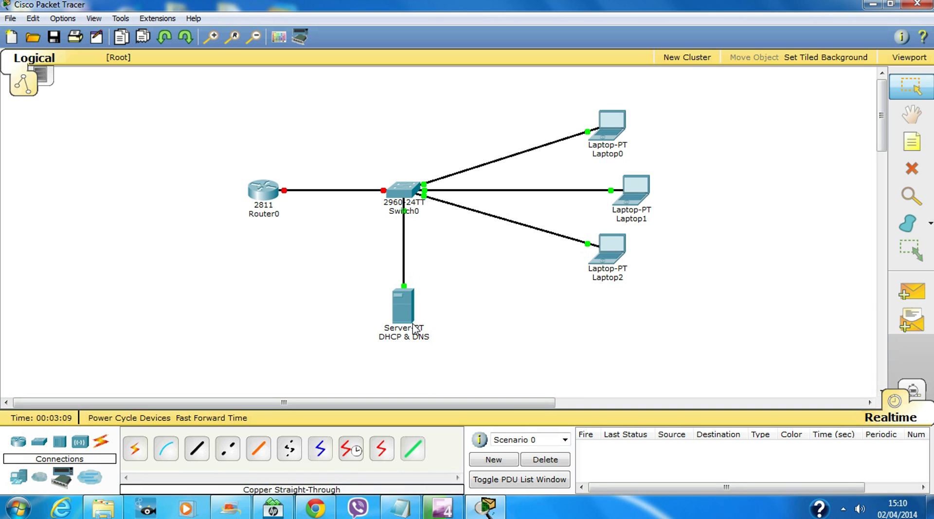
# Enter 192.168.1.3 as the DHCP & DNS server's IP address in its IP Configuration
pyautogui.click(402, 306)
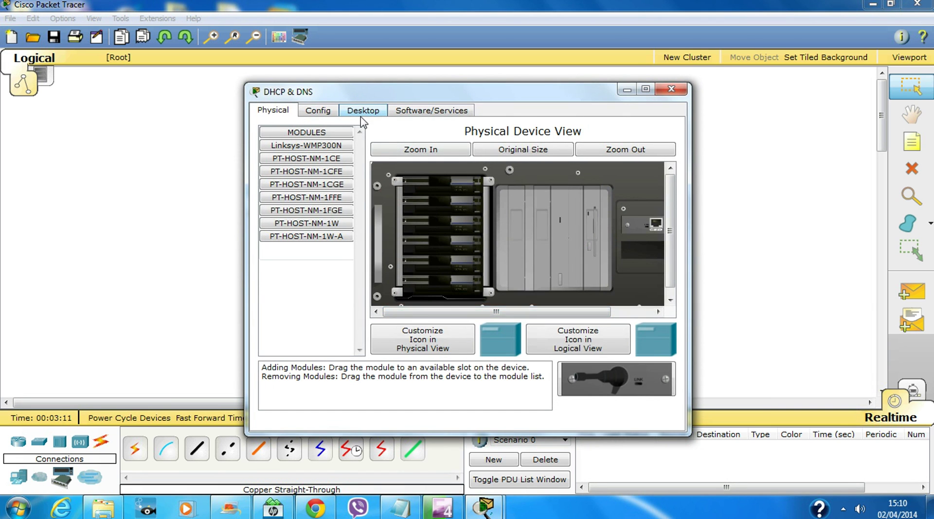
pyautogui.click(361, 116)
pyautogui.click(311, 163)
pyautogui.click(407, 237)
pyautogui.write('192.16')
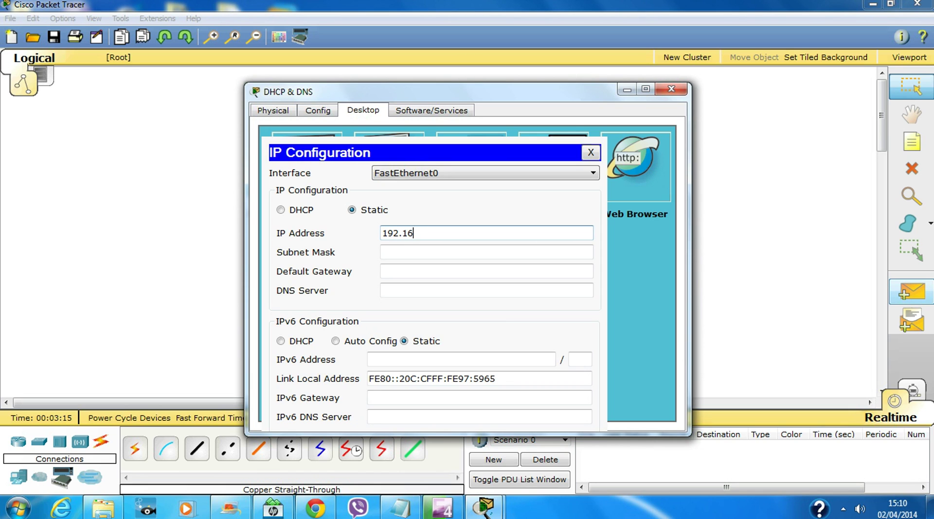
pyautogui.write('8.1.2')
pyautogui.press('BackSpace')
pyautogui.write('3')
# Fill in mask 255.255.255.0, gateway 192.168.1.1 and DNS server 192.168.1.3
pyautogui.press('Tab')
pyautogui.press('Tab')
pyautogui.write('192.168.')
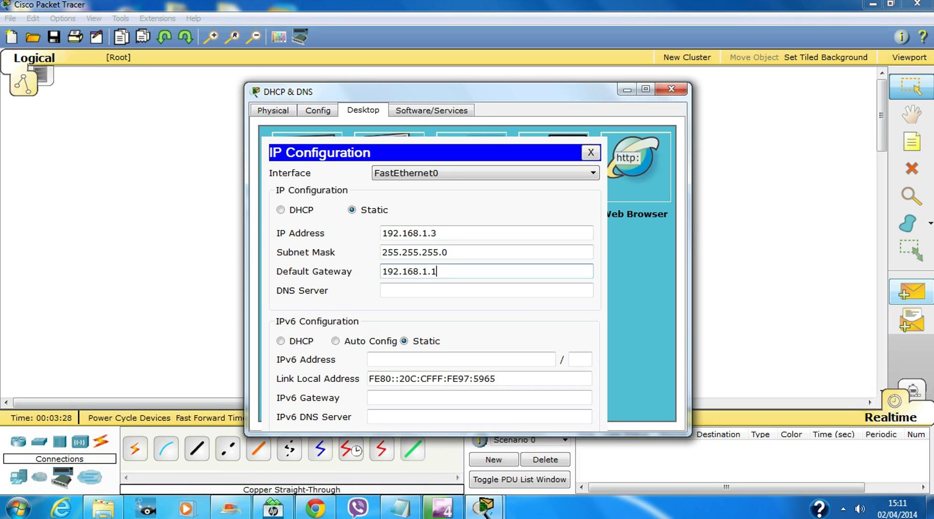
pyautogui.click(382, 291)
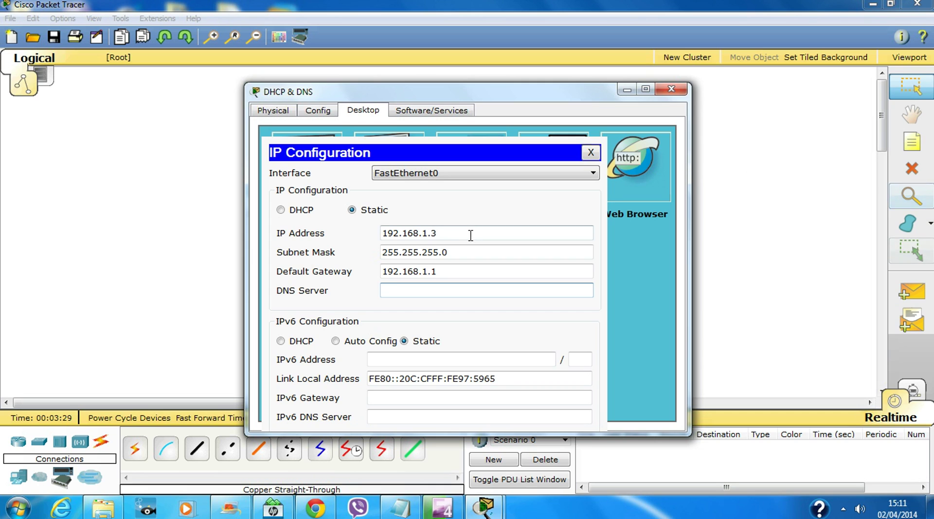
pyautogui.moveTo(469, 235); pyautogui.dragTo(319, 239)
pyautogui.hotkey('ctrl', 'c')
pyautogui.click(437, 292)
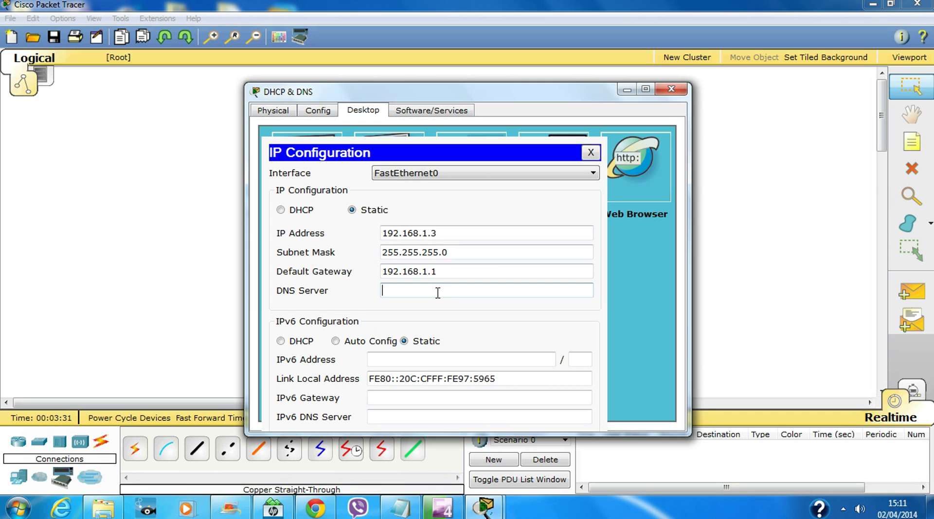
pyautogui.hotkey('ctrl', 'v')
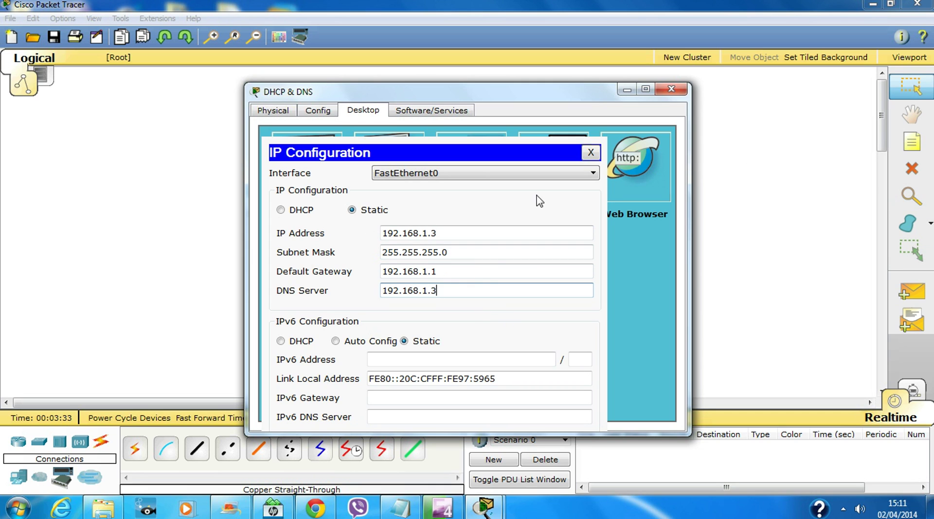
# Enable DHCP and save serverPool with gateway 192.168.1.1, DNS 192.168.1.3, start 192.168.1.20
pyautogui.click(591, 153)
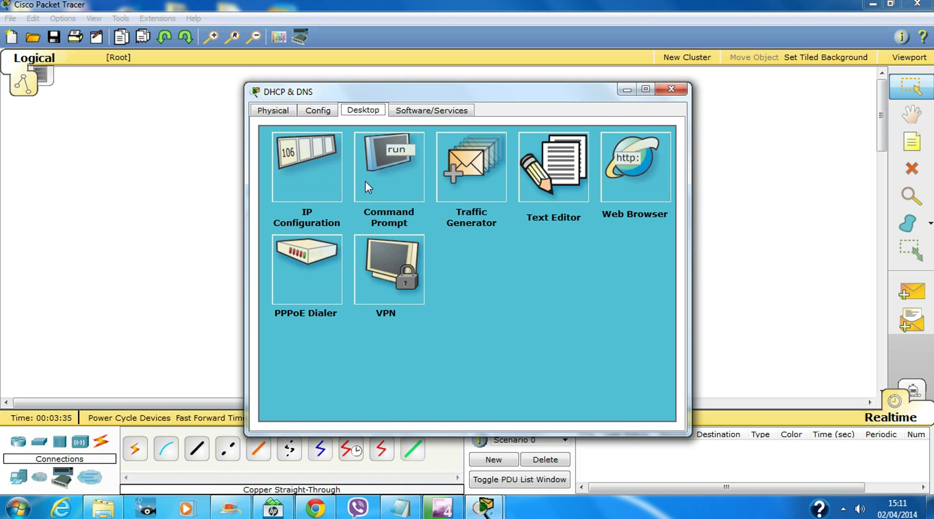
pyautogui.click(318, 111)
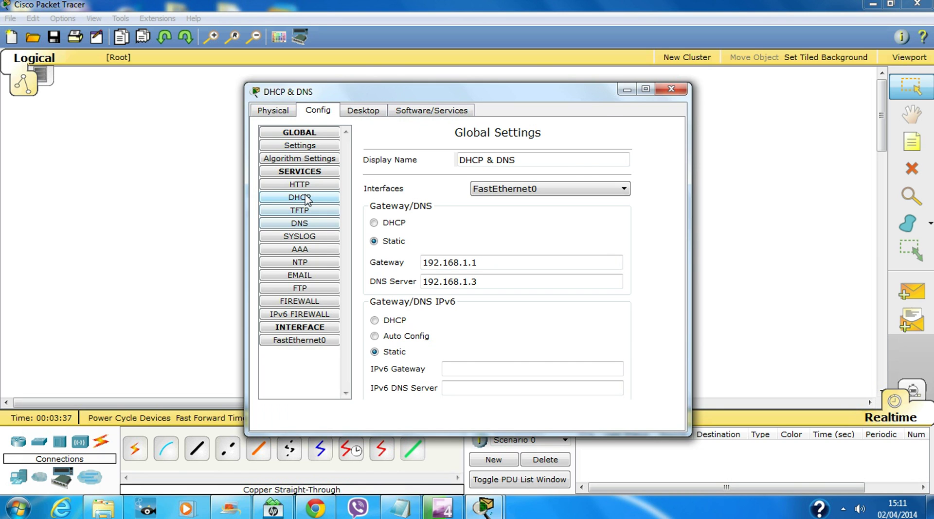
pyautogui.click(314, 198)
pyautogui.click(471, 164)
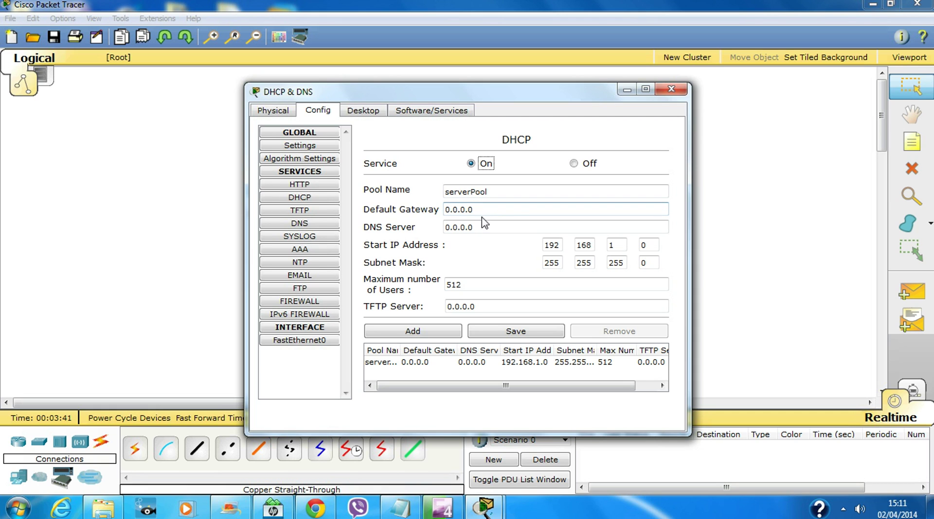
pyautogui.moveTo(483, 210); pyautogui.dragTo(397, 210)
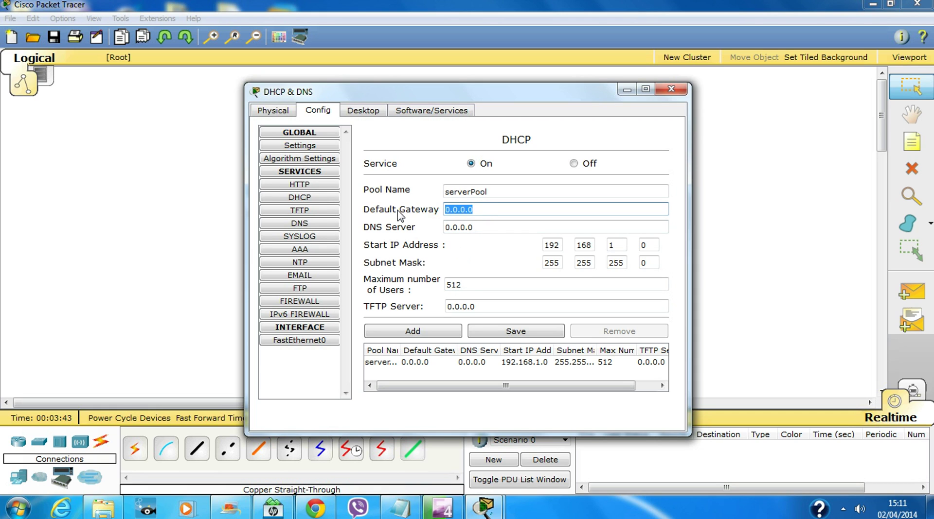
pyautogui.write('192.168.1.3')
pyautogui.moveTo(489, 228); pyautogui.dragTo(444, 227)
pyautogui.hotkey('ctrl', 'v')
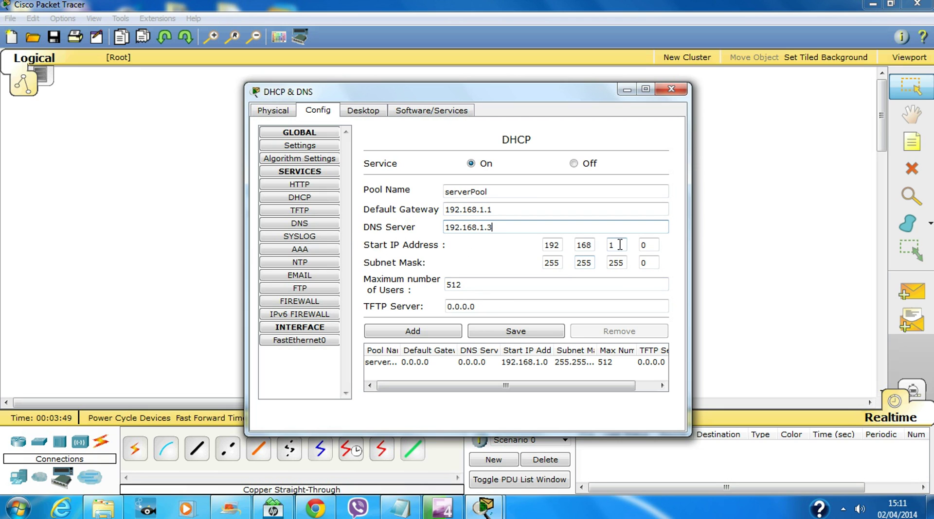
pyautogui.press('Tab')
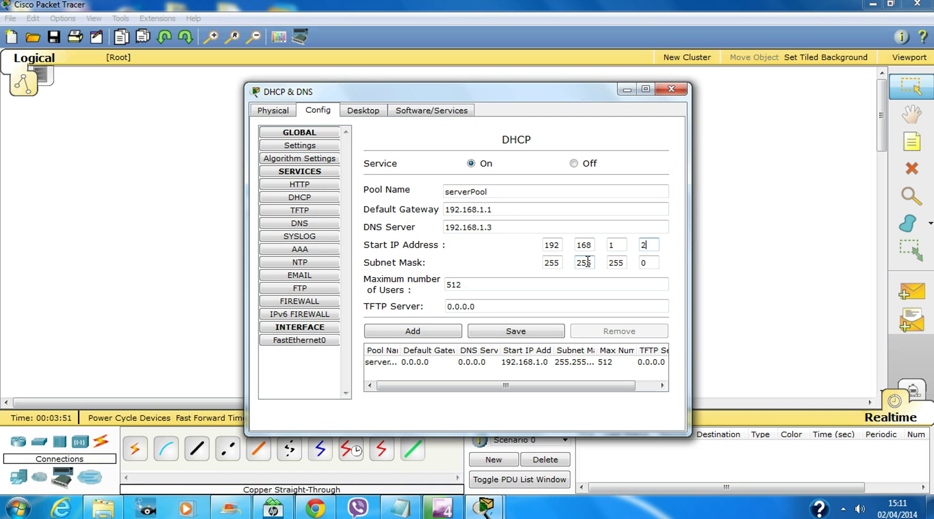
pyautogui.write('20')
pyautogui.click(511, 333)
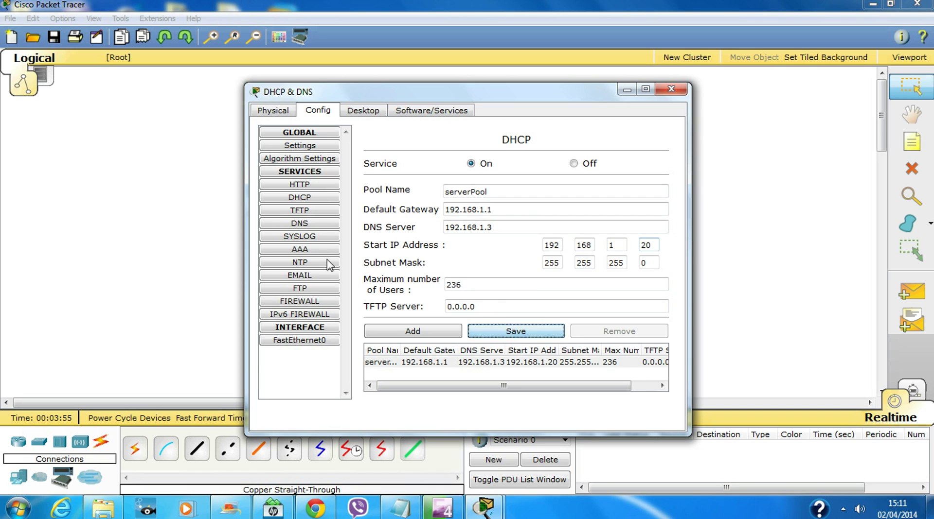
pyautogui.click(314, 225)
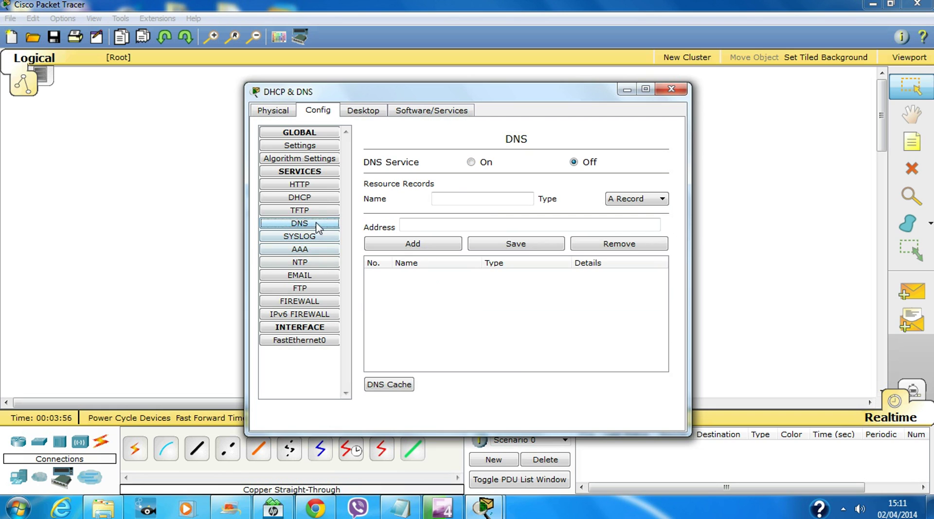
pyautogui.click(479, 163)
pyautogui.click(468, 204)
pyautogui.write('www.cisco.com')
pyautogui.click(453, 226)
pyautogui.write('192.168.1.3')
pyautogui.click(448, 245)
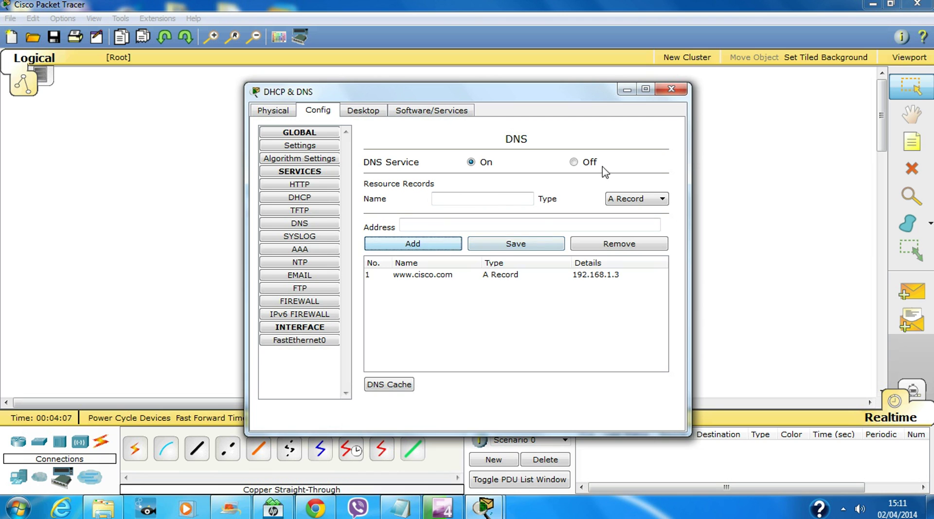
pyautogui.click(672, 91)
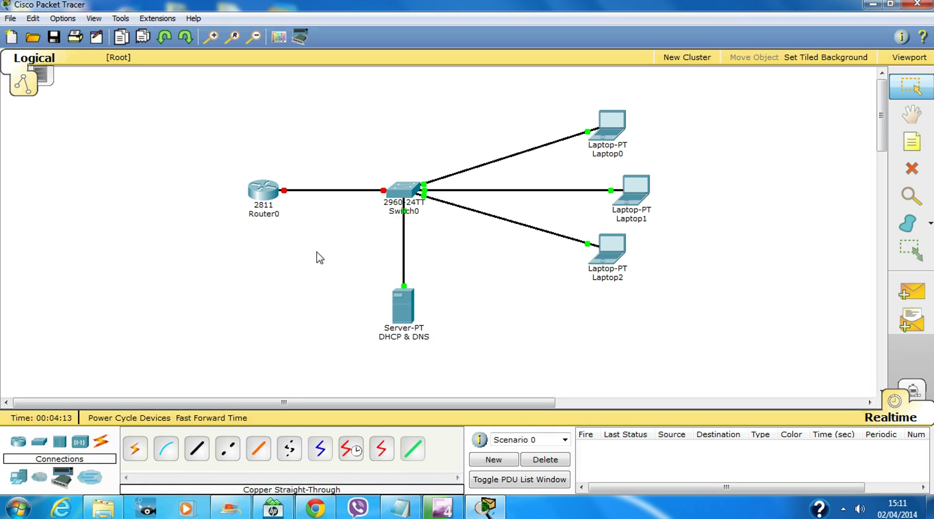
# In Router0's CLI, skip the initial setup dialog and set the hostname to R1
pyautogui.click(259, 195)
pyautogui.click(354, 110)
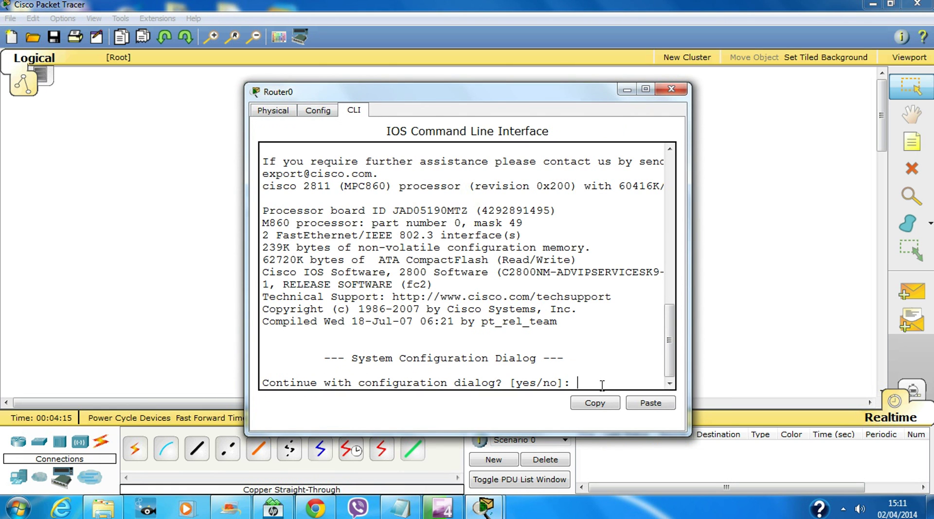
pyautogui.write('n')
pyautogui.press('Return')
pyautogui.press('Return')
pyautogui.press('Return')
pyautogui.press('Return')
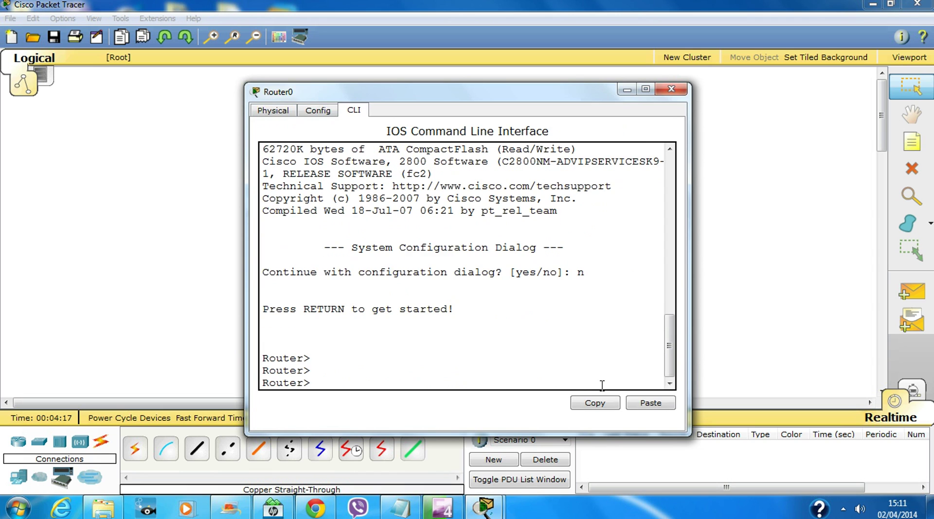
pyautogui.write('en')
pyautogui.press('Return')
pyautogui.write('conf t')
pyautogui.press('Return')
pyautogui.press('Return')
pyautogui.press('Return')
pyautogui.press('Return')
pyautogui.press('Return')
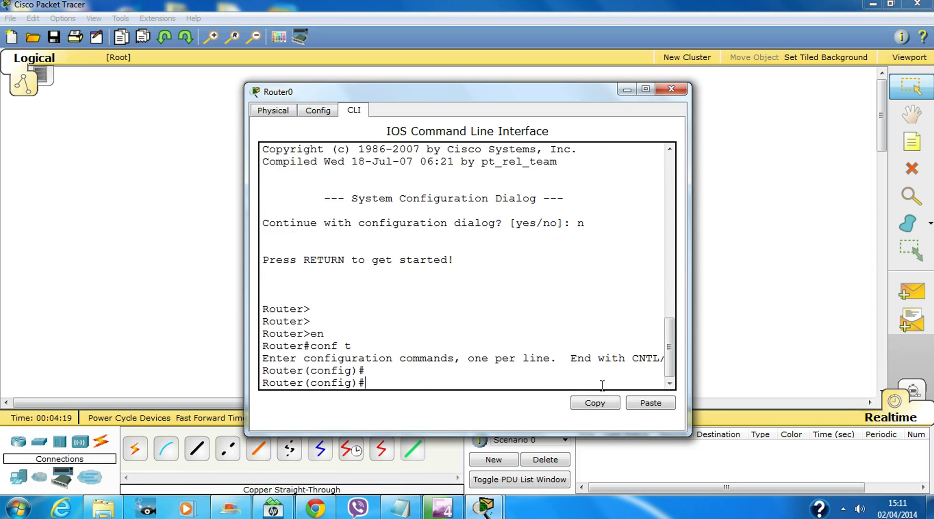
pyautogui.write('ho R1')
pyautogui.press('Return')
pyautogui.press('Return')
pyautogui.press('Return')
pyautogui.press('Return')
pyautogui.press('Return')
pyautogui.press('Return')
pyautogui.press('Return')
pyautogui.press('Return')
pyautogui.press('Return')
pyautogui.press('Return')
# Give FastEthernet0/0 address 192.168.1.1 255.255.255.0, enable it, and close the window
pyautogui.write('int fa0/0')
pyautogui.press('Return')
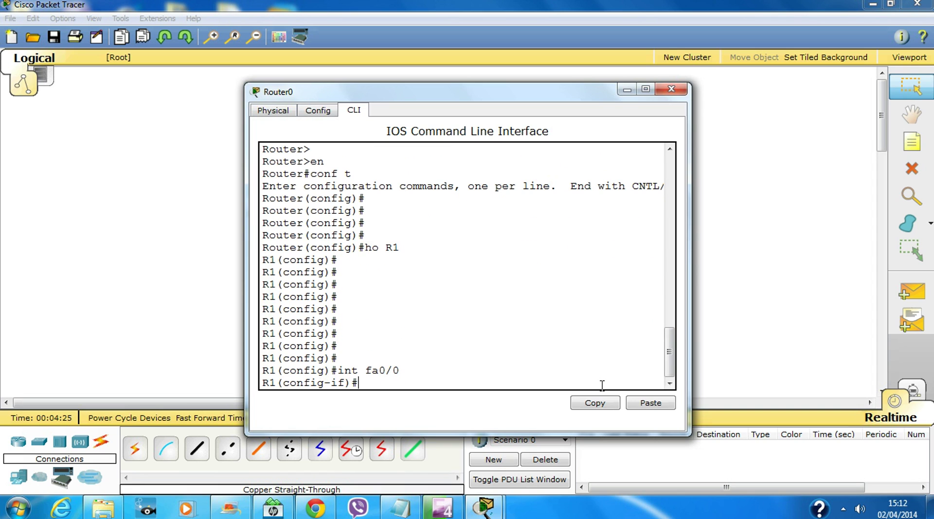
pyautogui.write('ip add 192.168.1.1 255.255.255.0')
pyautogui.press('Return')
pyautogui.write('no shut')
pyautogui.press('Return')
pyautogui.press('Return')
pyautogui.press('Return')
pyautogui.press('Return')
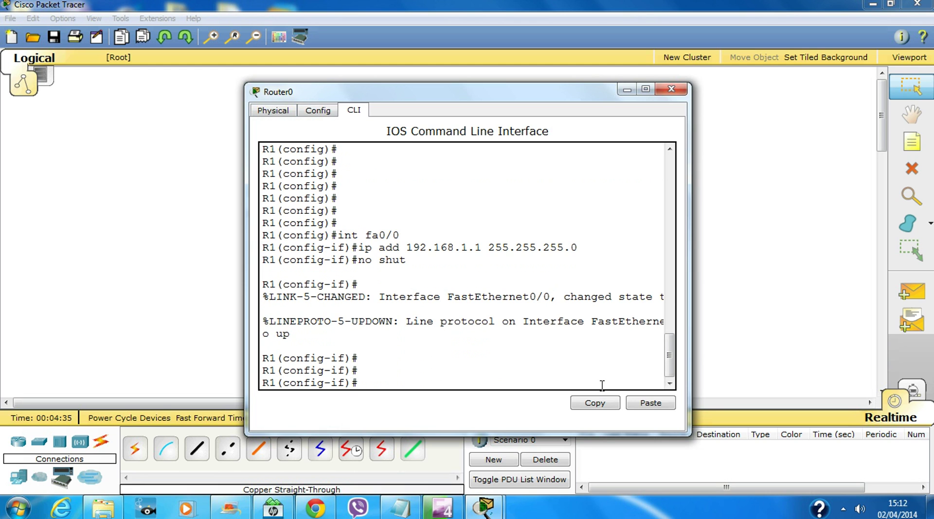
pyautogui.write('exit')
pyautogui.press('Return')
pyautogui.press('Return')
pyautogui.press('Return')
pyautogui.press('Return')
pyautogui.press('Return')
pyautogui.press('Return')
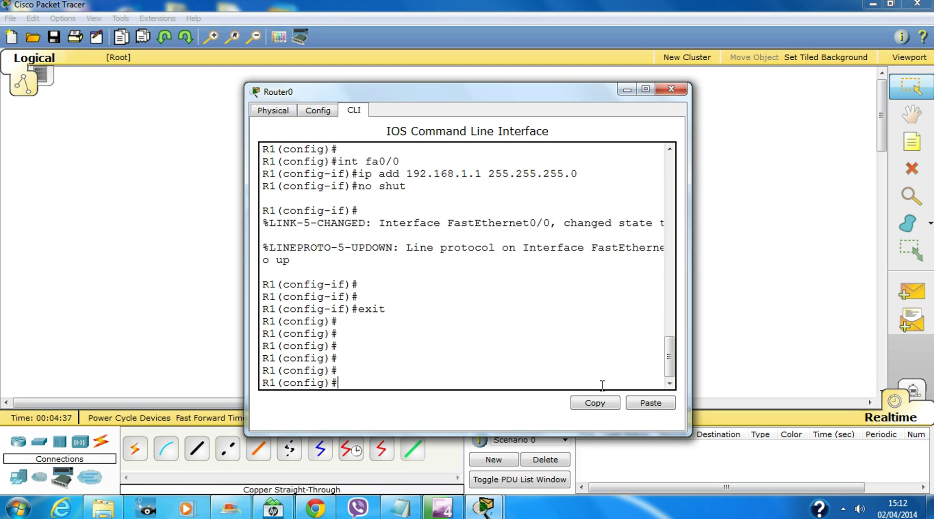
pyautogui.click(671, 90)
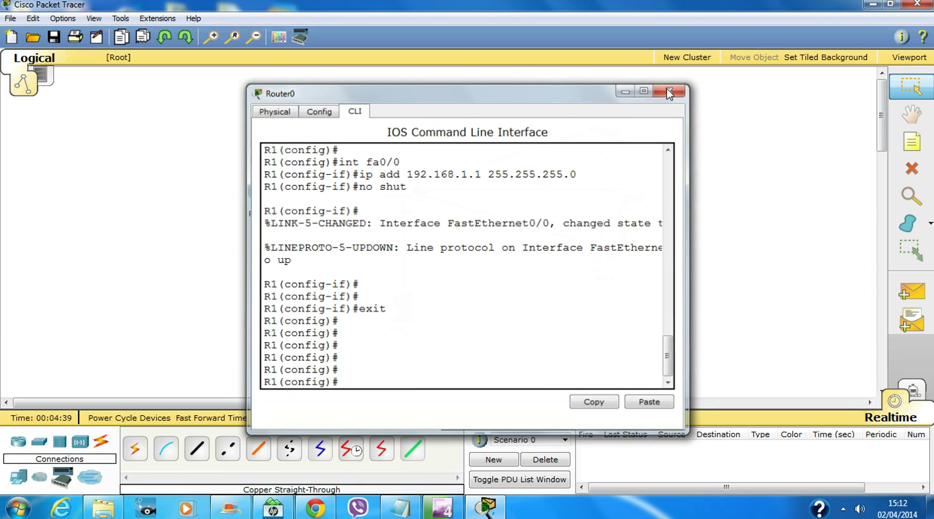
# In Switch0's CLI, enter global configuration and set the hostname to S1
pyautogui.click(405, 192)
pyautogui.click(350, 111)
pyautogui.write('en')
pyautogui.press('Return')
pyautogui.write('conf t')
pyautogui.press('Return')
pyautogui.press('Return')
pyautogui.press('Return')
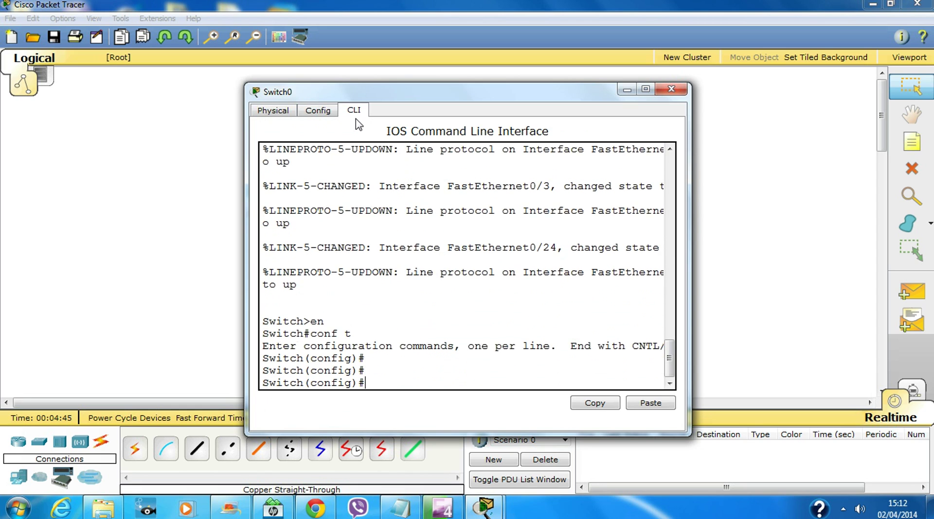
pyautogui.press('Return')
pyautogui.press('Return')
pyautogui.write('ho S1')
pyautogui.press('Return')
pyautogui.press('Return')
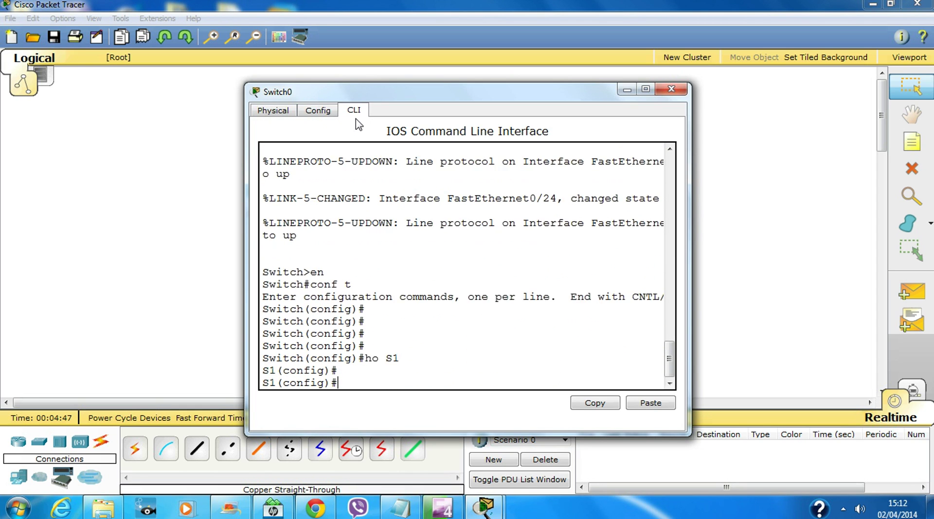
pyautogui.press('Return')
pyautogui.press('Return')
pyautogui.press('Return')
pyautogui.press('Return')
pyautogui.press('Return')
pyautogui.press('Return')
# Assign interface VLAN 1 192.168.1.2 255.255.255.0, bring it up, and exit interface mode
pyautogui.write('int vl1')
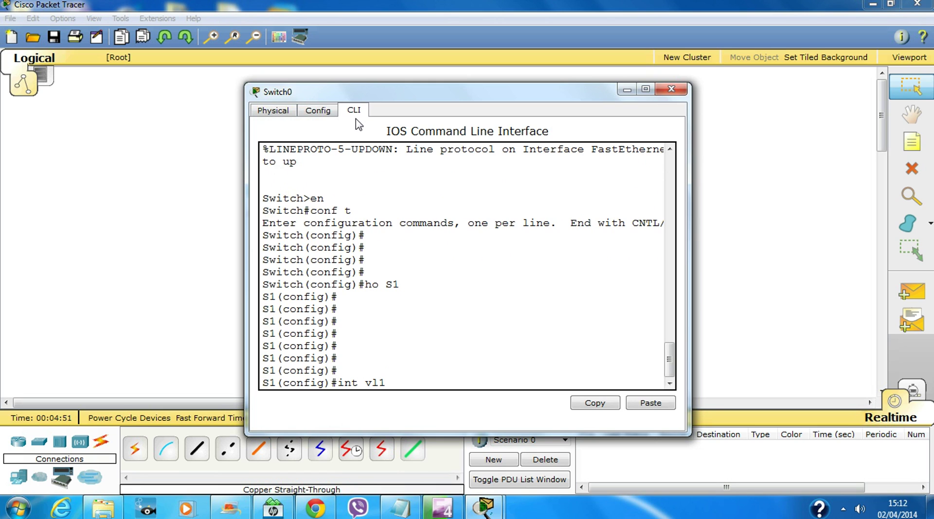
pyautogui.press('Tab')
pyautogui.write('1')
pyautogui.press('Return')
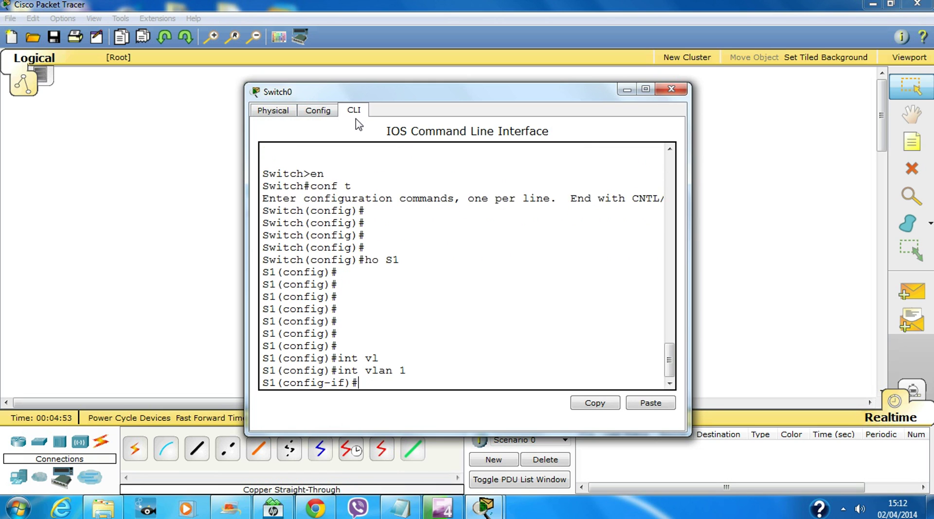
pyautogui.press('Return')
pyautogui.press('Return')
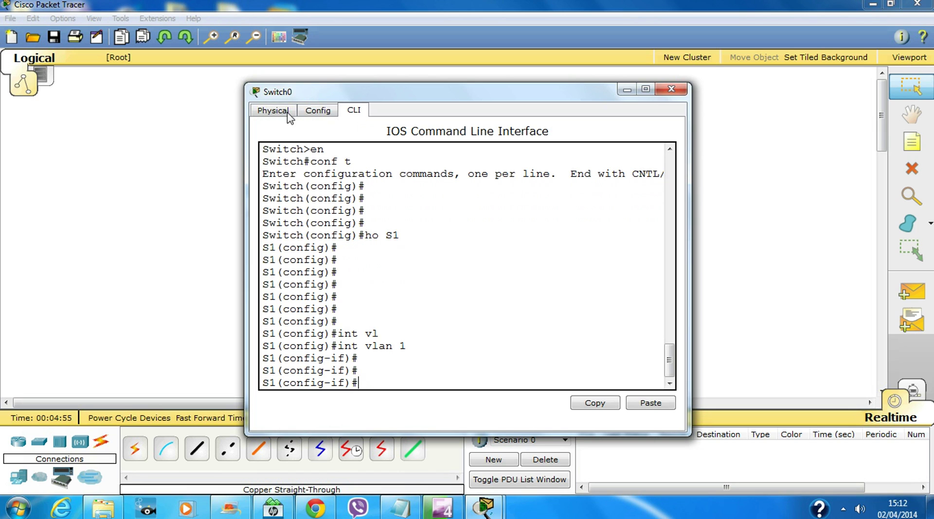
pyautogui.write('ip add 192.168.1.2 255.255.255.0')
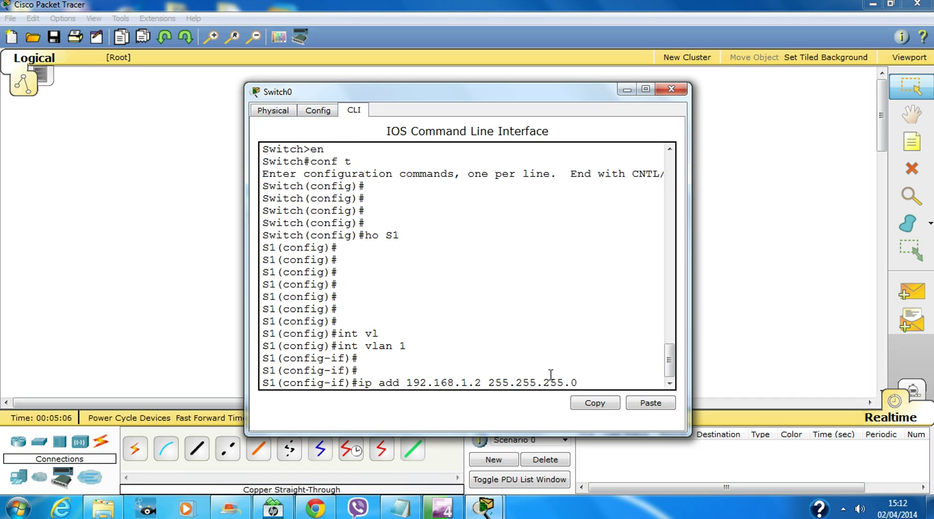
pyautogui.press('Return')
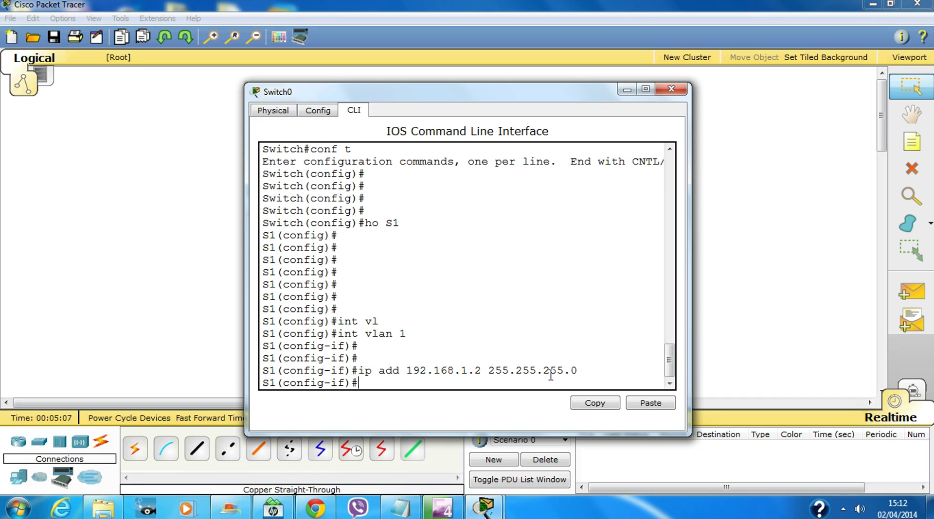
pyautogui.write('no shut')
pyautogui.press('Return')
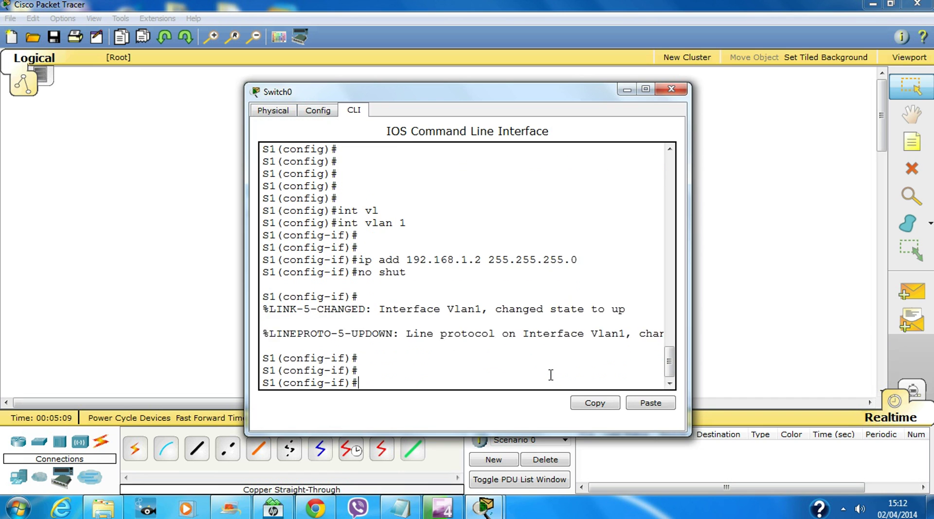
pyautogui.press('Return')
pyautogui.press('Return')
pyautogui.press('Return')
pyautogui.press('Return')
pyautogui.write('exit')
pyautogui.press('Return')
pyautogui.press('Return')
pyautogui.press('Return')
pyautogui.press('Return')
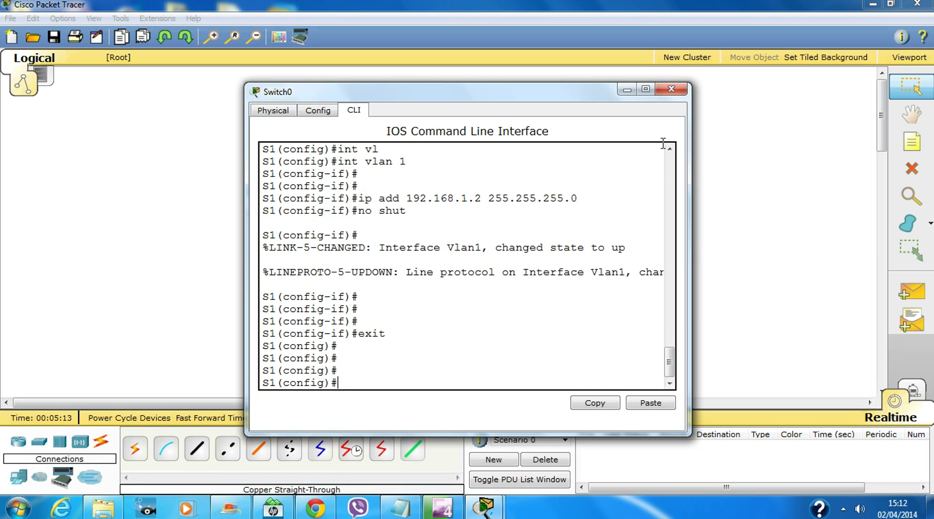
# Set Laptop0's IP configuration to DHCP so it receives 192.168.1.20
pyautogui.click(671, 89)
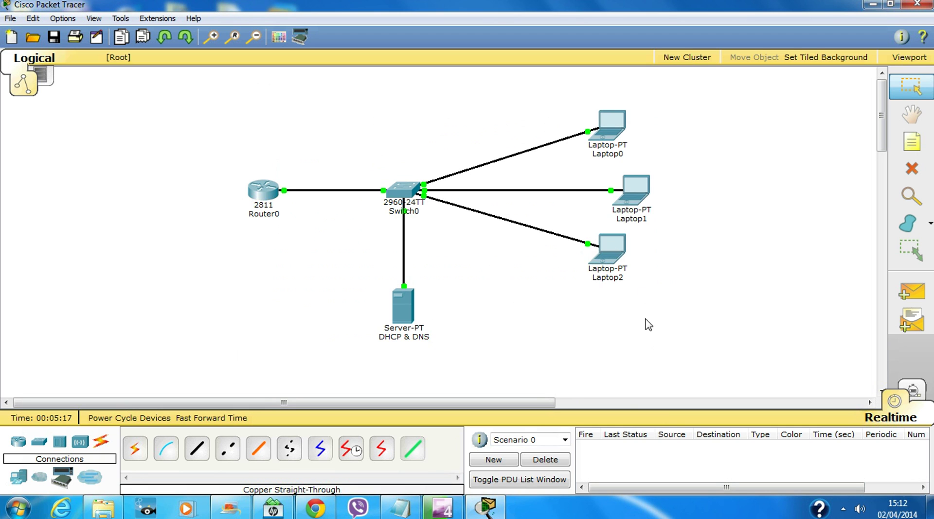
pyautogui.click(618, 118)
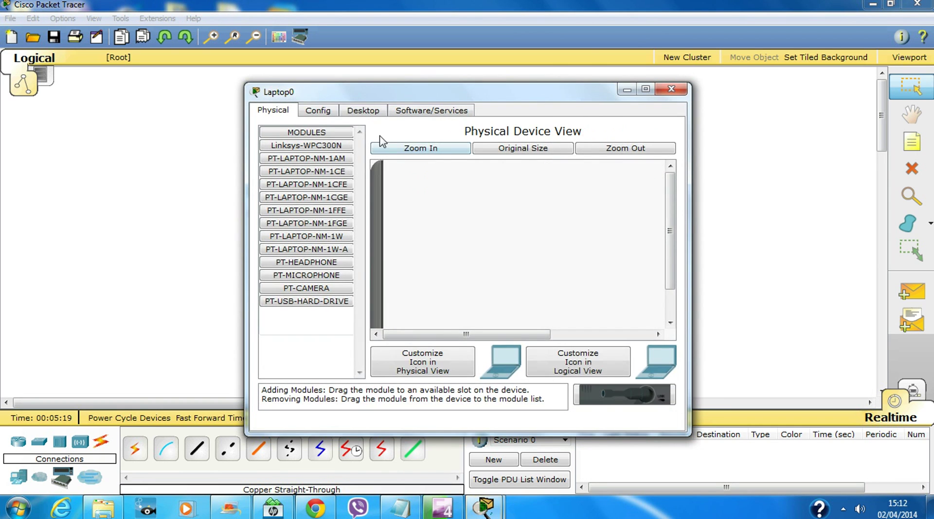
pyautogui.click(371, 117)
pyautogui.click(325, 168)
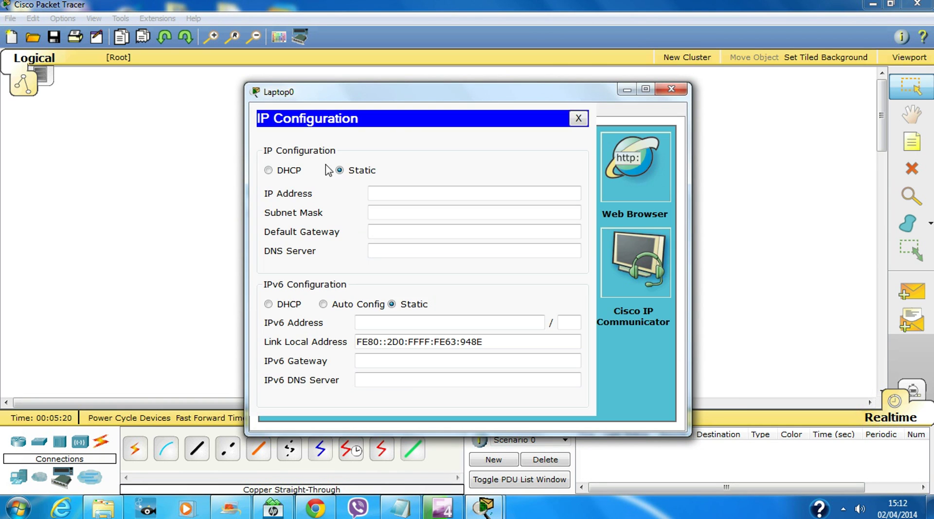
pyautogui.click(287, 171)
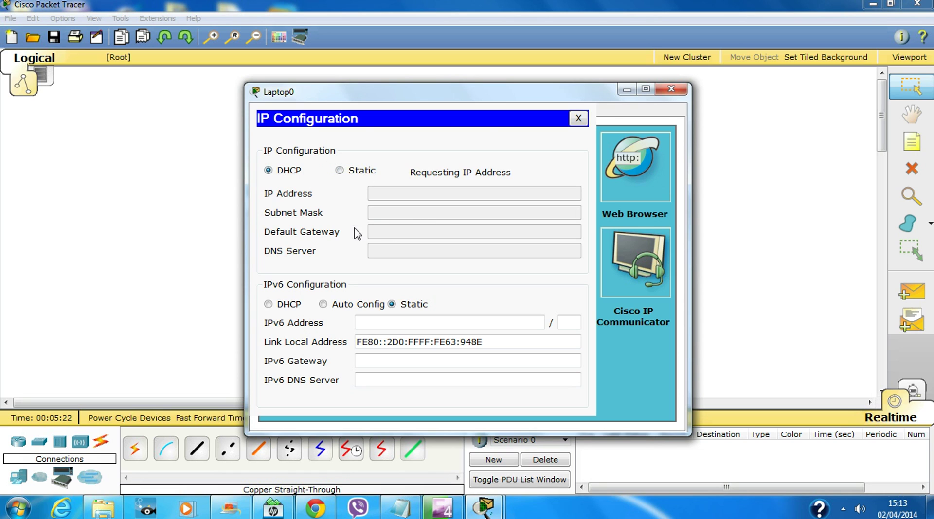
pyautogui.click(672, 91)
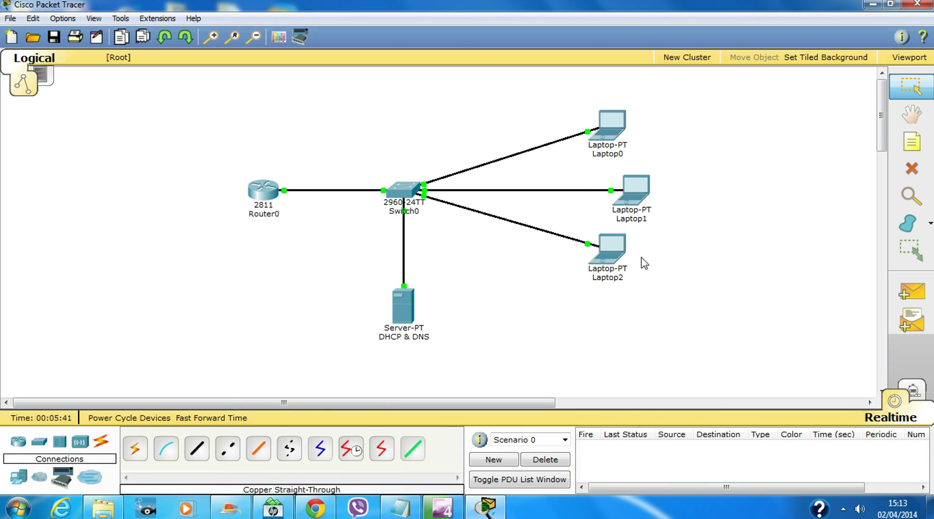
# Ping Laptop2 at 192.168.1.22 from Laptop0's command prompt
pyautogui.moveTo(622, 258)
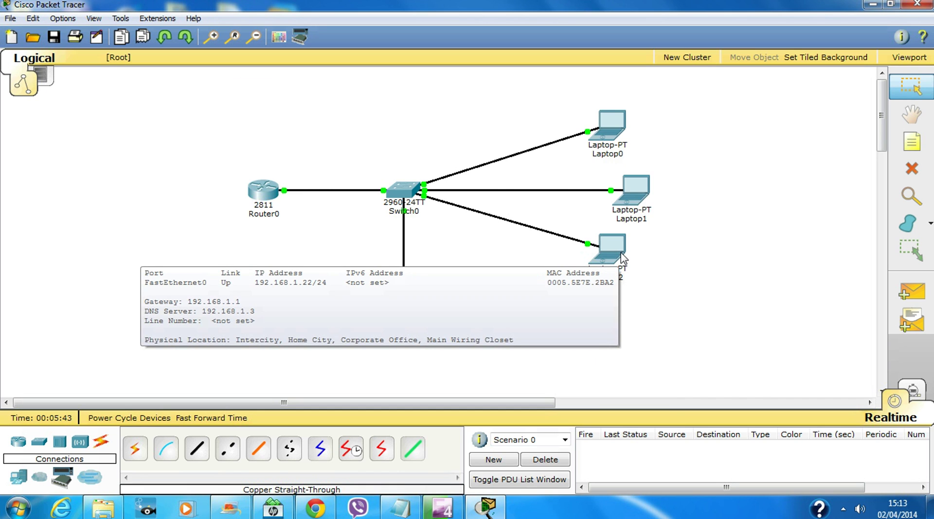
pyautogui.click(610, 124)
pyautogui.click(564, 163)
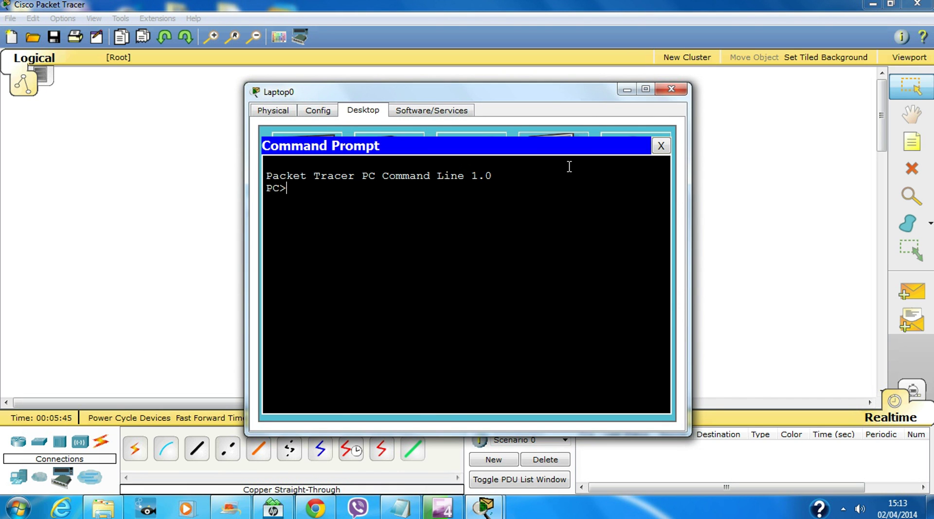
pyautogui.write('ping 192.168.1.22')
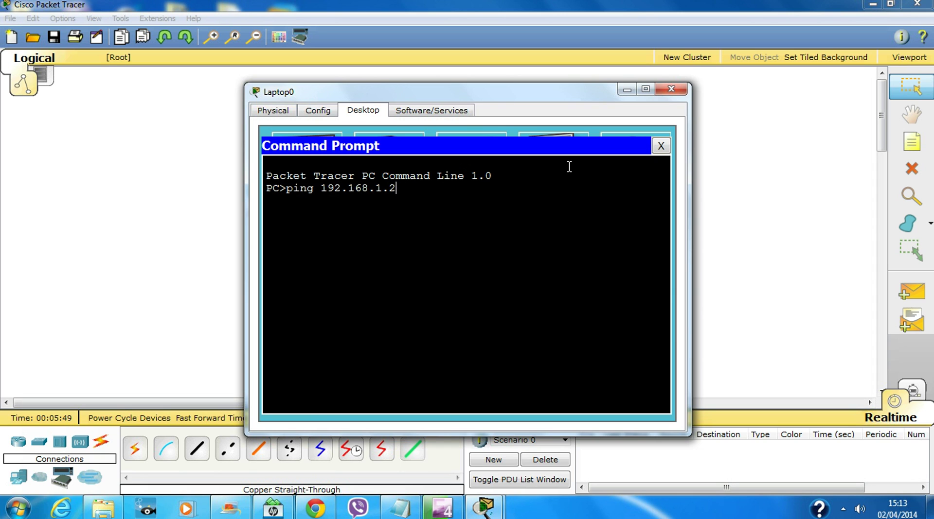
pyautogui.press('Return')
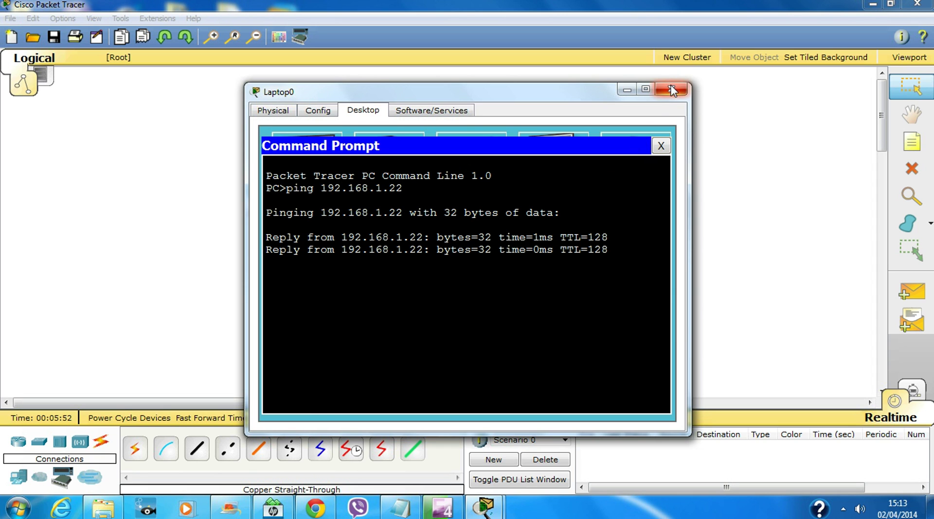
# Leave Laptop0 and return to Router0's CLI at a fresh R1 configuration prompt
pyautogui.click(671, 89)
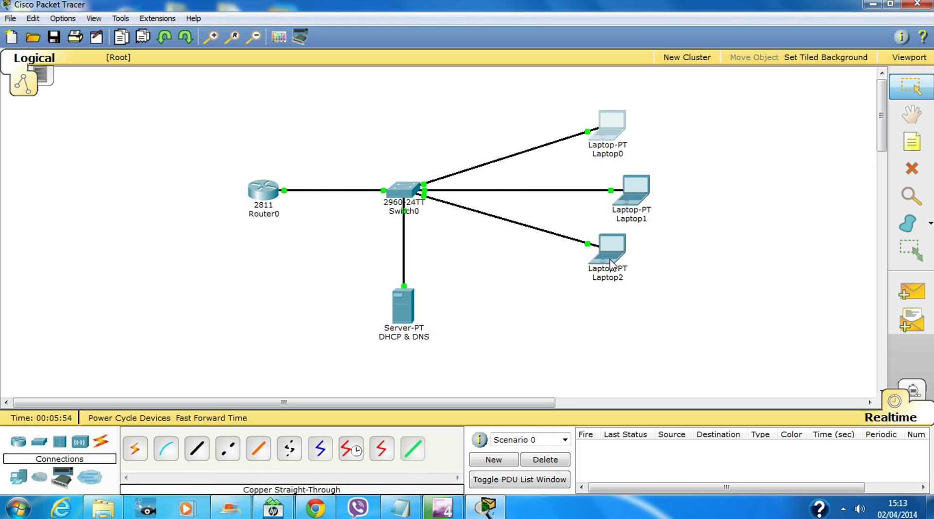
pyautogui.moveTo(610, 264)
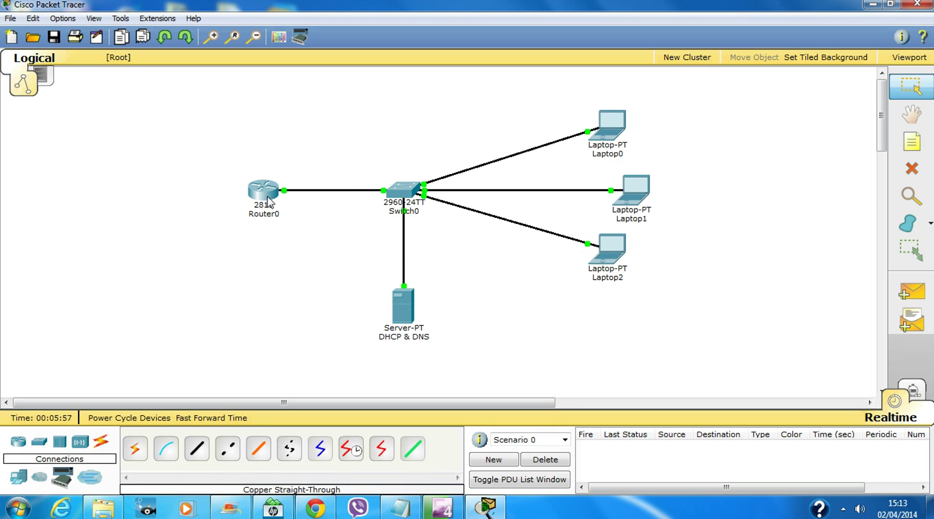
pyautogui.click(267, 197)
pyautogui.press('Return')
pyautogui.press('Return')
pyautogui.press('Return')
pyautogui.press('Return')
pyautogui.press('Return')
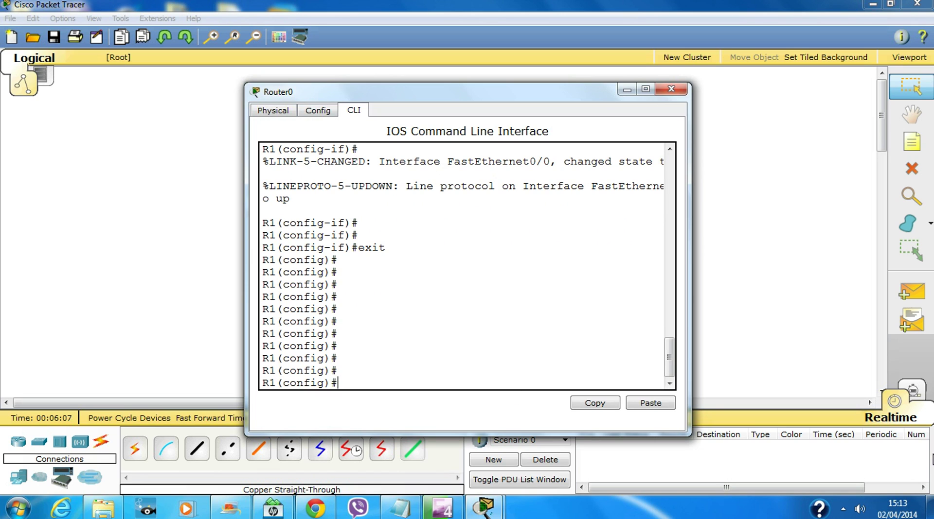
# Set the router's enable secret password
pyautogui.write('en')
pyautogui.press('Tab')
pyautogui.write('ab')
pyautogui.press('Tab')
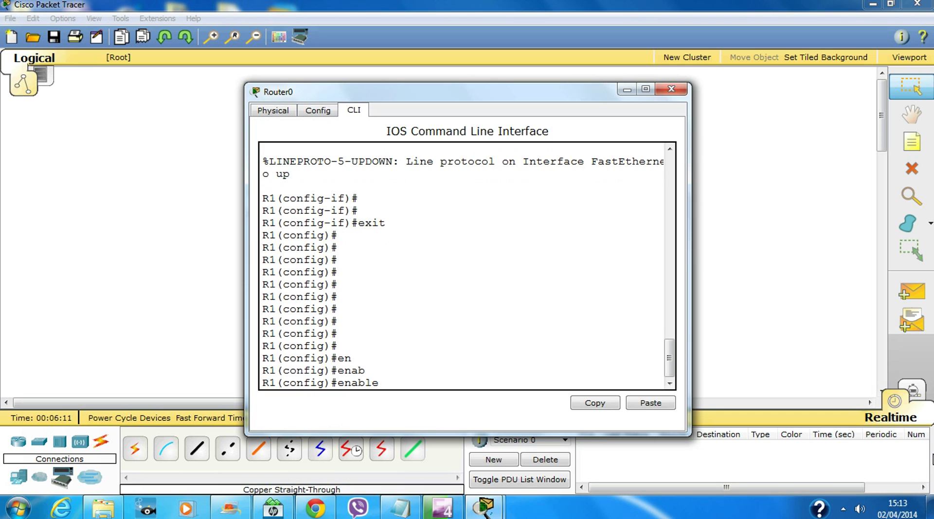
pyautogui.write('sec')
pyautogui.press('Tab')
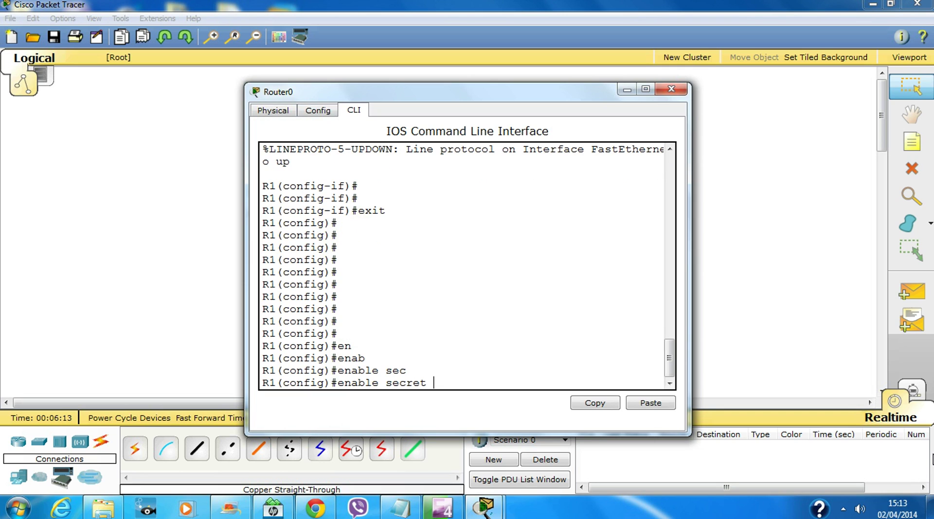
pyautogui.write('class')
pyautogui.press('Return')
pyautogui.press('Return')
pyautogui.press('Return')
pyautogui.press('Return')
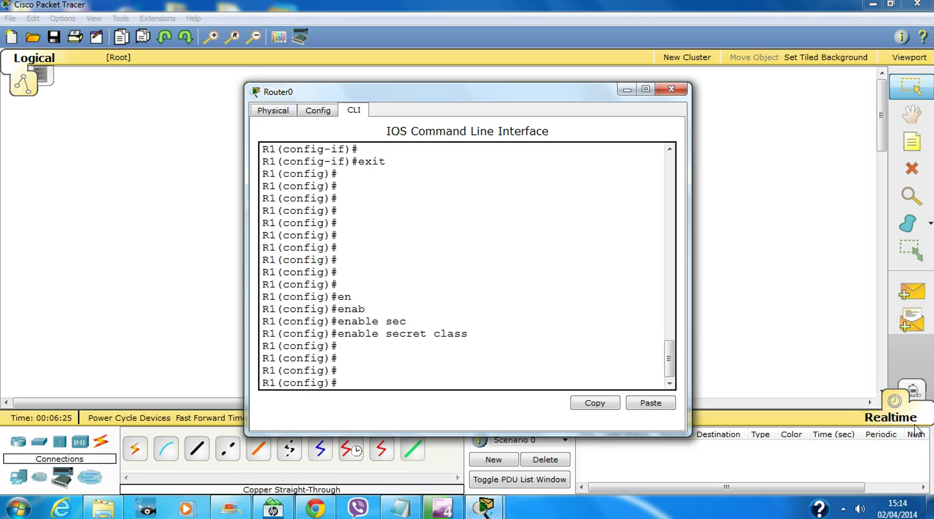
# Enter line vty 0 15 configuration, then exit back to global configuration
pyautogui.write('lin')
pyautogui.press('Tab')
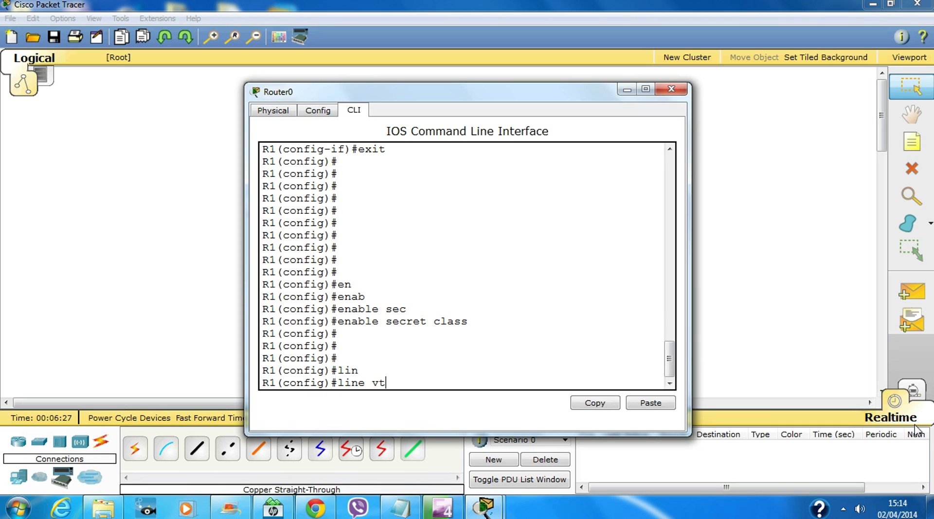
pyautogui.write('o ')
pyautogui.write('0')
pyautogui.press('BackSpace')
pyautogui.press('BackSpace')
pyautogui.press('BackSpace')
pyautogui.write('y')
pyautogui.write(' 0 ?')
pyautogui.write('15')
pyautogui.press('Return')
pyautogui.press('Return')
pyautogui.press('Return')
pyautogui.press('Return')
pyautogui.press('Return')
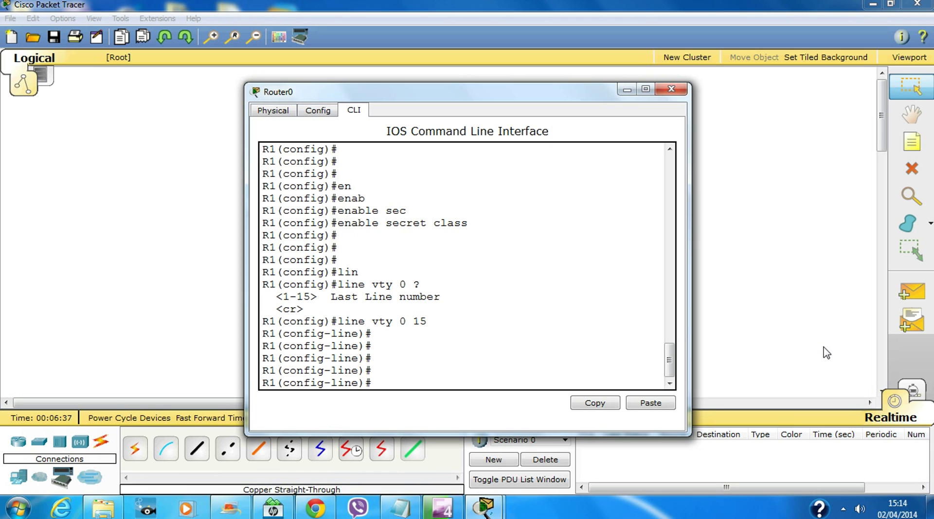
pyautogui.write('exit')
pyautogui.press('Return')
pyautogui.press('Return')
pyautogui.press('Return')
pyautogui.press('Return')
pyautogui.press('Return')
pyautogui.press('Return')
pyautogui.press('Return')
pyautogui.press('Return')
pyautogui.press('Return')
pyautogui.press('Return')
pyautogui.press('Return')
pyautogui.press('Return')
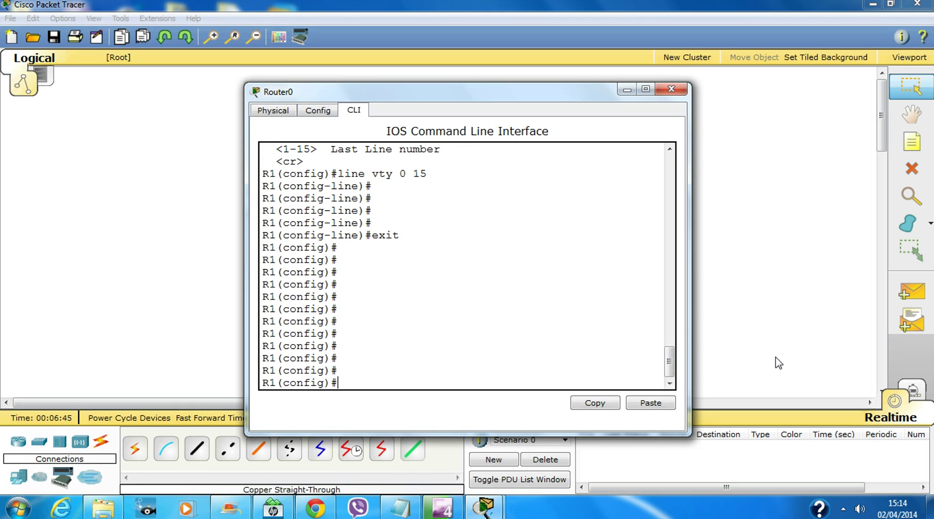
# Set the router's IP domain name to lester.com
pyautogui.write('ip dom')
pyautogui.press('Tab')
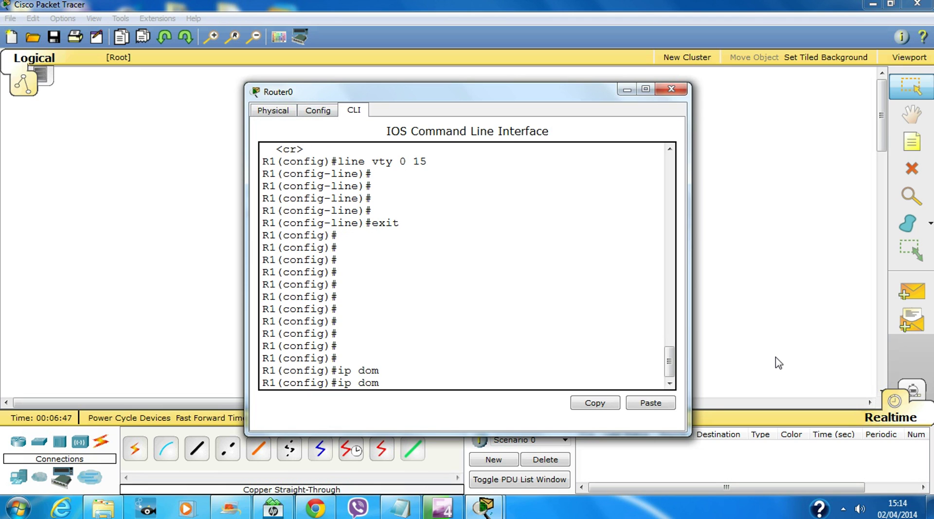
pyautogui.write('ain-na')
pyautogui.press('Tab')
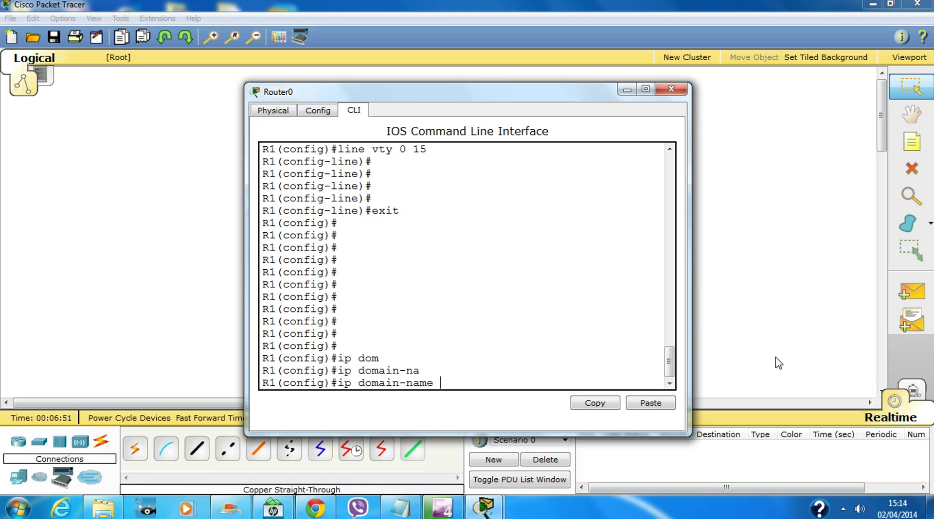
pyautogui.write('lester.com')
pyautogui.press('Return')
pyautogui.press('Return')
pyautogui.press('Return')
pyautogui.press('Return')
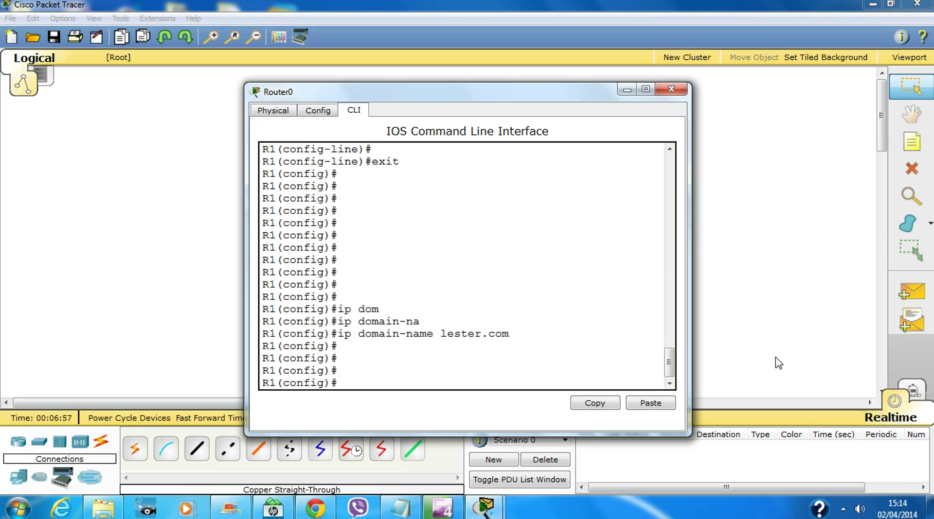
# Generate RSA keys with a 1024-bit modulus, enabling SSH 1.99
pyautogui.write('cry')
pyautogui.press('Tab')
pyautogui.write('k')
pyautogui.press('Tab')
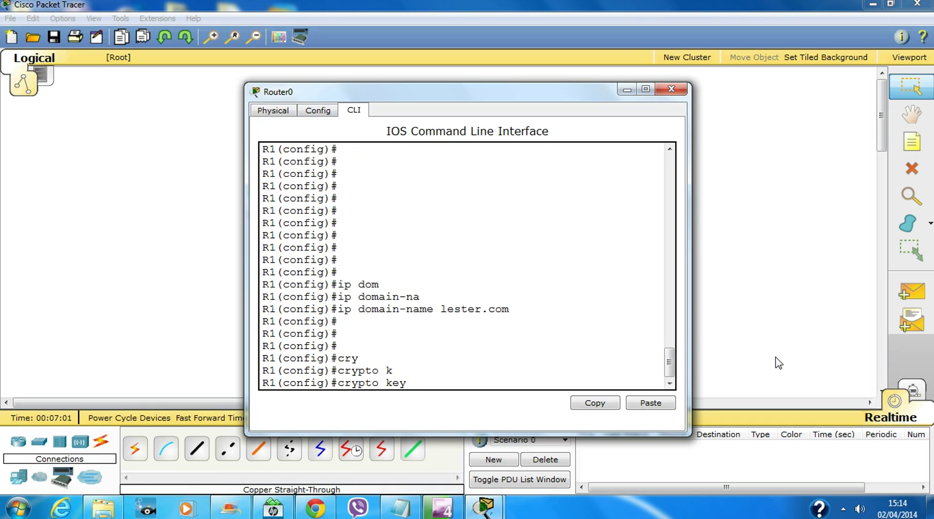
pyautogui.write('g')
pyautogui.press('Tab')
pyautogui.write('r')
pyautogui.press('Tab')
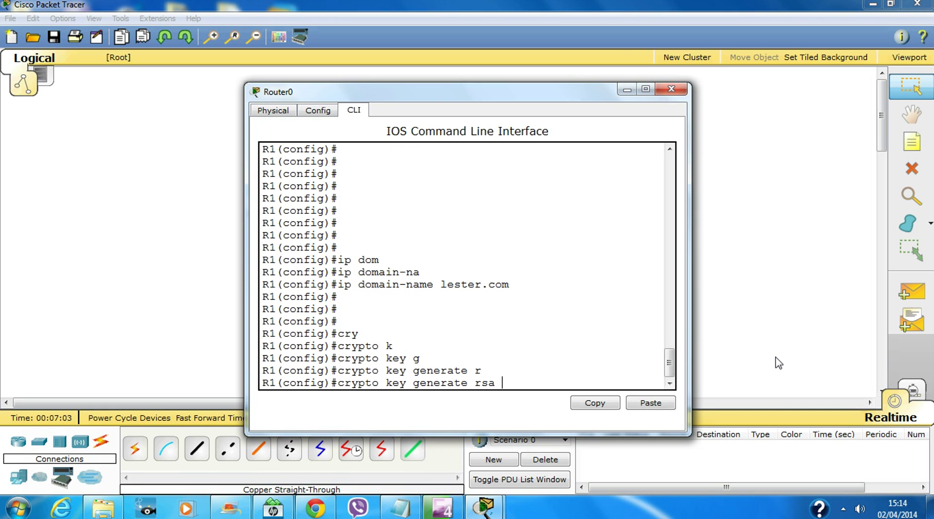
pyautogui.press('Return')
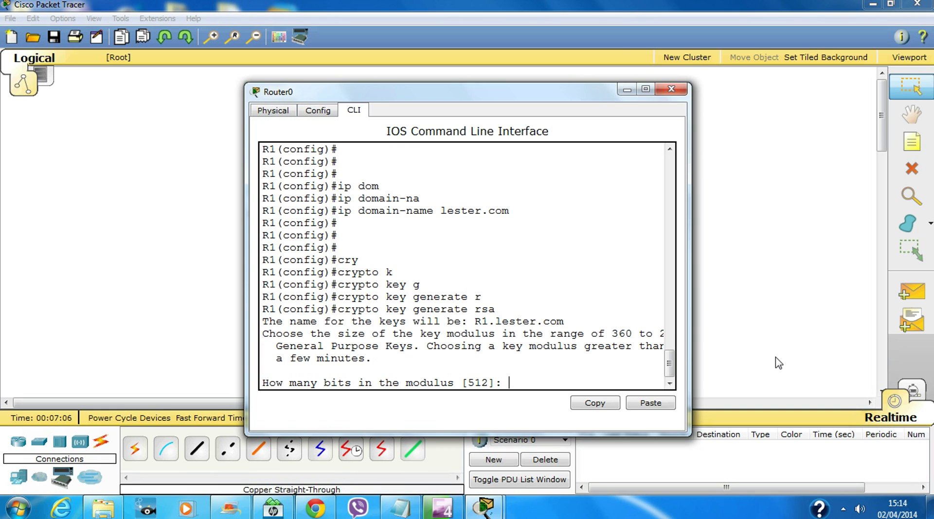
pyautogui.moveTo(246, 306); pyautogui.dragTo(62, 302)
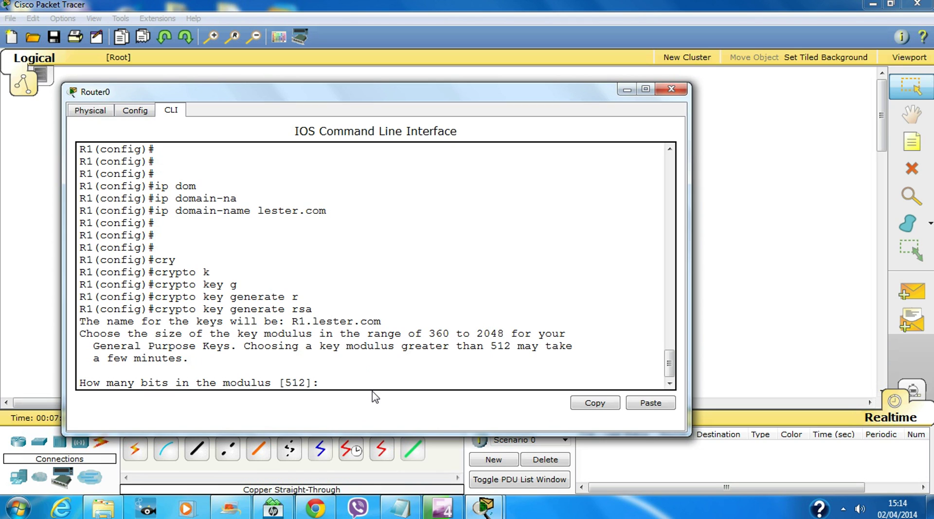
pyautogui.write('1024')
pyautogui.press('Return')
pyautogui.press('Return')
pyautogui.press('Return')
pyautogui.press('Return')
pyautogui.press('Return')
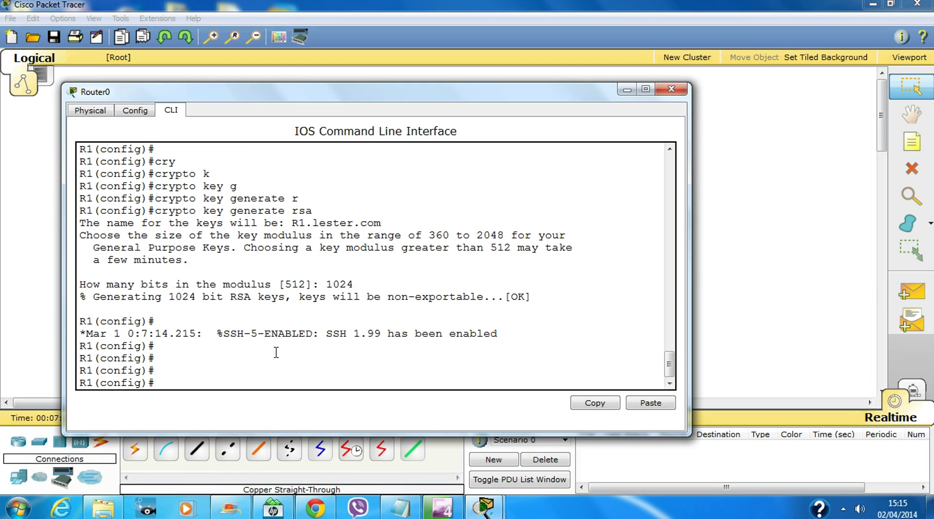
# Clear the SSH 1.99 message and abandon a misspelled 'ip ssh version' attempt
pyautogui.moveTo(305, 336); pyautogui.dragTo(535, 336)
pyautogui.click(542, 384)
pyautogui.click(388, 374)
pyautogui.write('ip ver')
pyautogui.press('Tab')
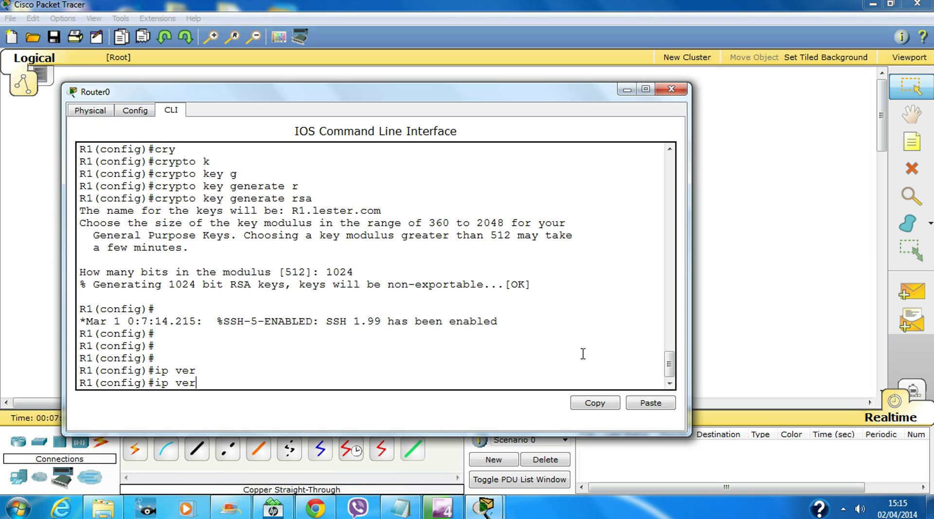
pyautogui.press('BackSpace')
pyautogui.press('BackSpace')
pyautogui.press('BackSpace')
pyautogui.write('shh')
pyautogui.press('Tab')
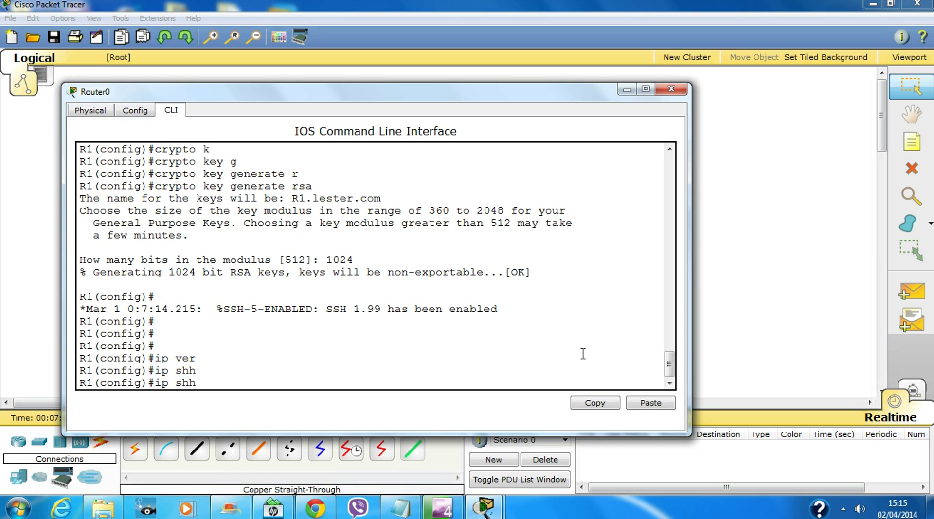
pyautogui.write('ver')
pyautogui.press('Tab')
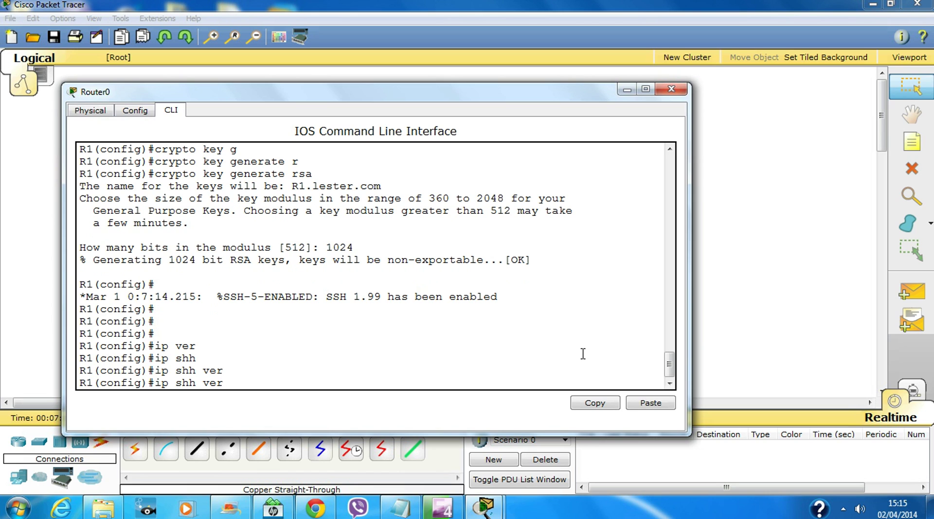
pyautogui.press('BackSpace')
pyautogui.press('BackSpace')
pyautogui.press('BackSpace')
pyautogui.press('BackSpace')
pyautogui.press('BackSpace')
pyautogui.press('BackSpace')
pyautogui.press('BackSpace')
pyautogui.press('BackSpace')
pyautogui.press('BackSpace')
pyautogui.press('BackSpace')
pyautogui.press('Return')
pyautogui.press('Return')
pyautogui.press('Return')
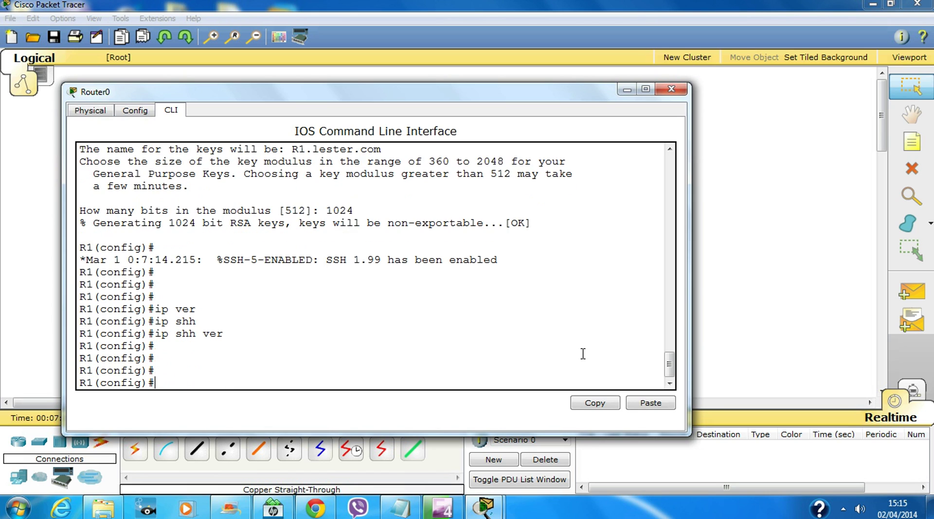
# Set Router0 to SSH version 2 with 'ip ssh version 2'
pyautogui.write('ip ?')
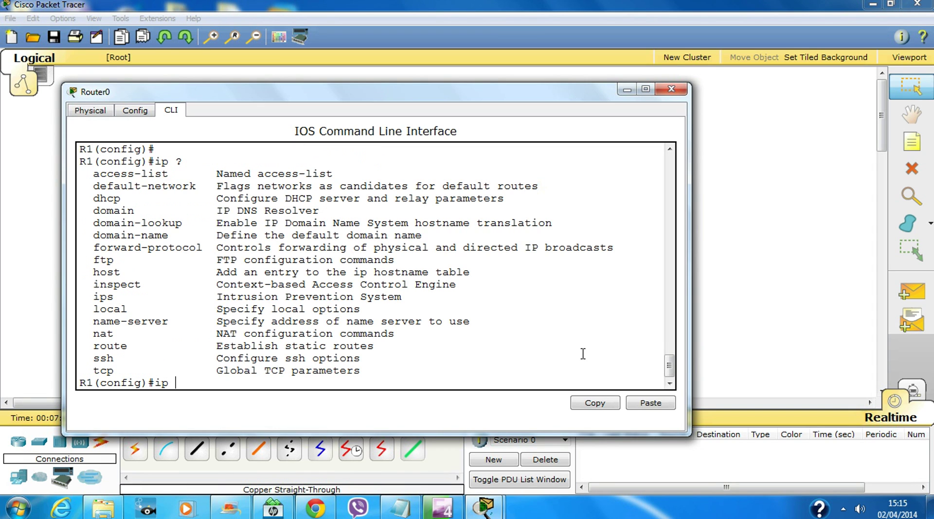
pyautogui.write('ssh')
pyautogui.press('Tab')
pyautogui.write('ver')
pyautogui.press('Tab')
pyautogui.write('2')
pyautogui.press('Return')
pyautogui.press('Return')
pyautogui.press('Return')
pyautogui.press('Return')
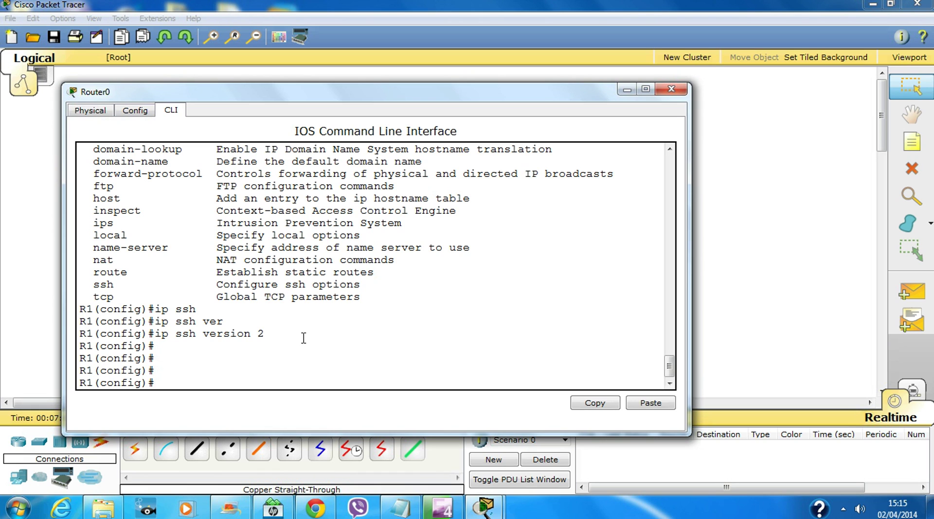
# On vty lines 0 15, allow only SSH with 'transport input ssh' and type 'login local'
pyautogui.press('Return')
pyautogui.write('line')
pyautogui.press('Tab')
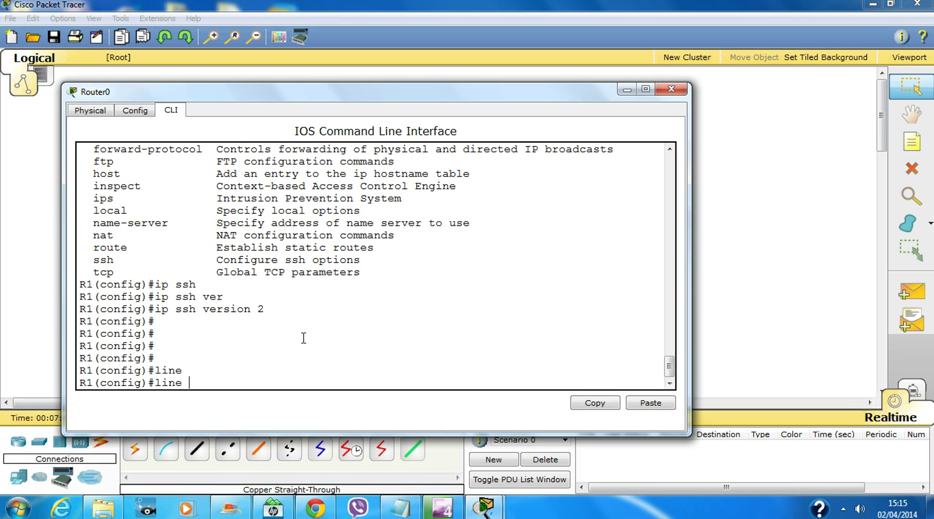
pyautogui.write('vty 0 15')
pyautogui.press('Return')
pyautogui.press('Return')
pyautogui.press('Return')
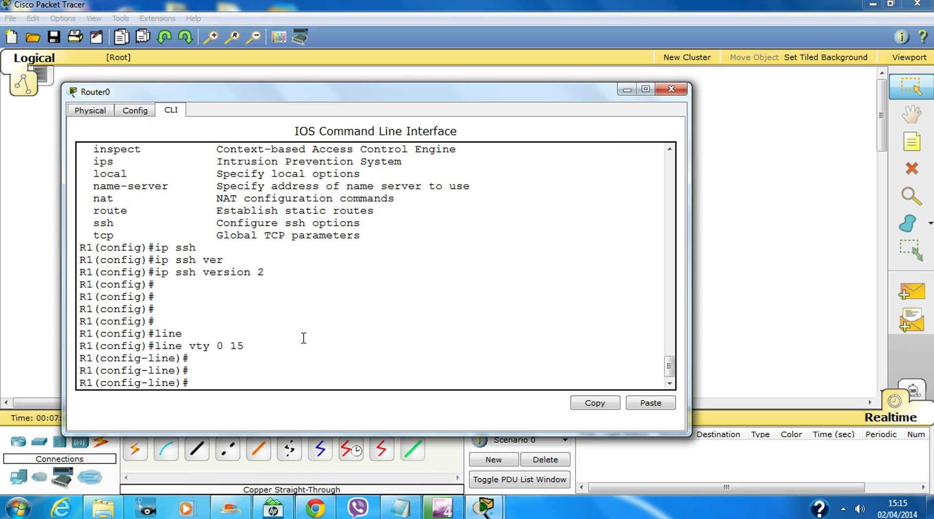
pyautogui.write('tr')
pyautogui.press('Tab')
pyautogui.write('in')
pyautogui.press('Tab')
pyautogui.write('ss')
pyautogui.press('Tab')
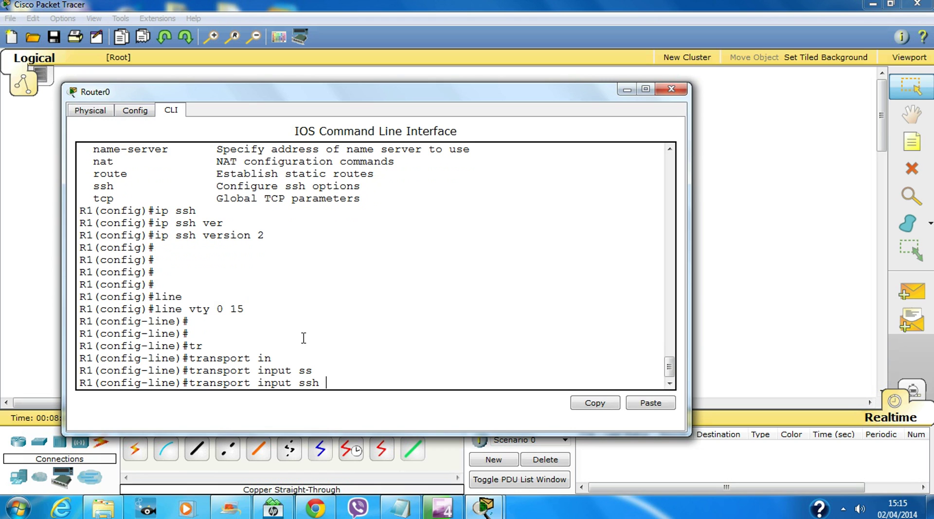
pyautogui.press('Return')
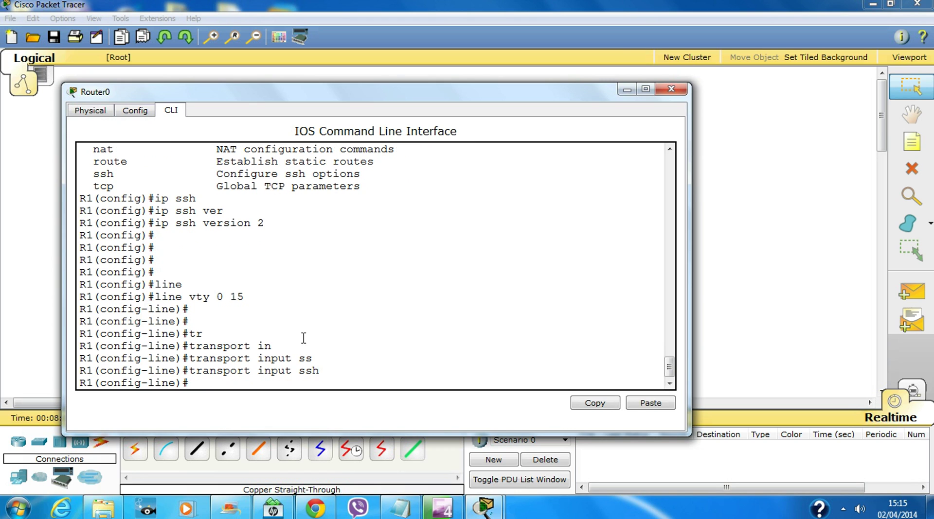
pyautogui.write('login local')
# Apply 'login local' to the router vty lines and exit line configuration
pyautogui.press('Return')
pyautogui.write('exit')
pyautogui.press('Return')
pyautogui.press('Return')
pyautogui.press('Return')
pyautogui.press('Return')
pyautogui.press('Return')
pyautogui.press('Return')
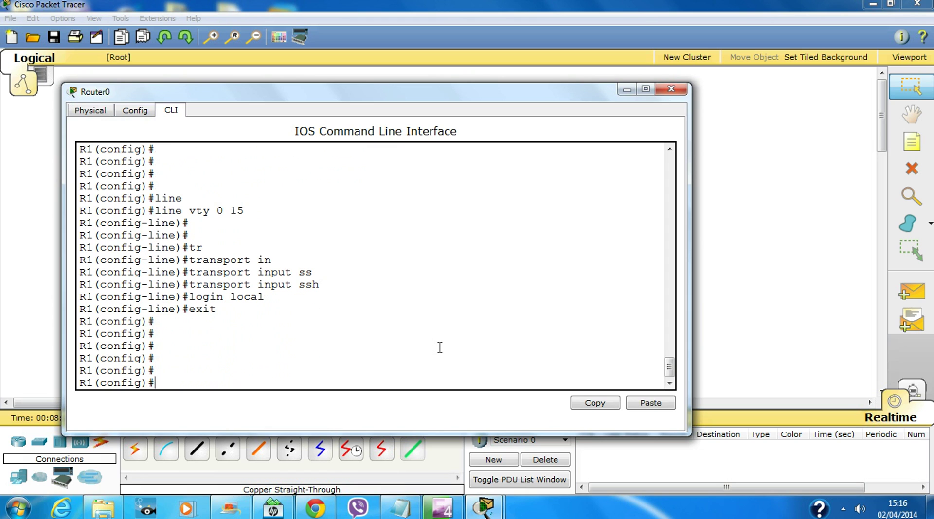
# Create local user 'admin' with a secret password and save the configuration with 'do wr'
pyautogui.write('use')
pyautogui.press('Tab')
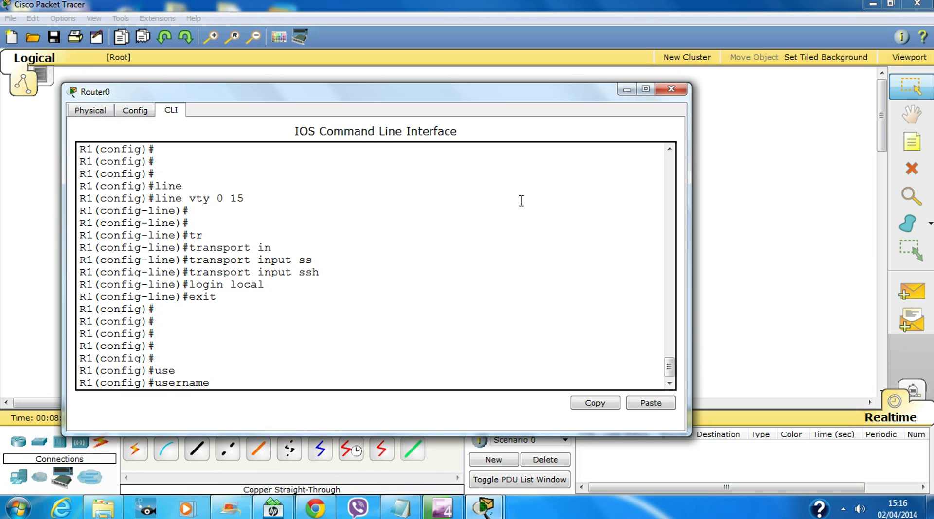
pyautogui.write('admin sec')
pyautogui.press('Tab')
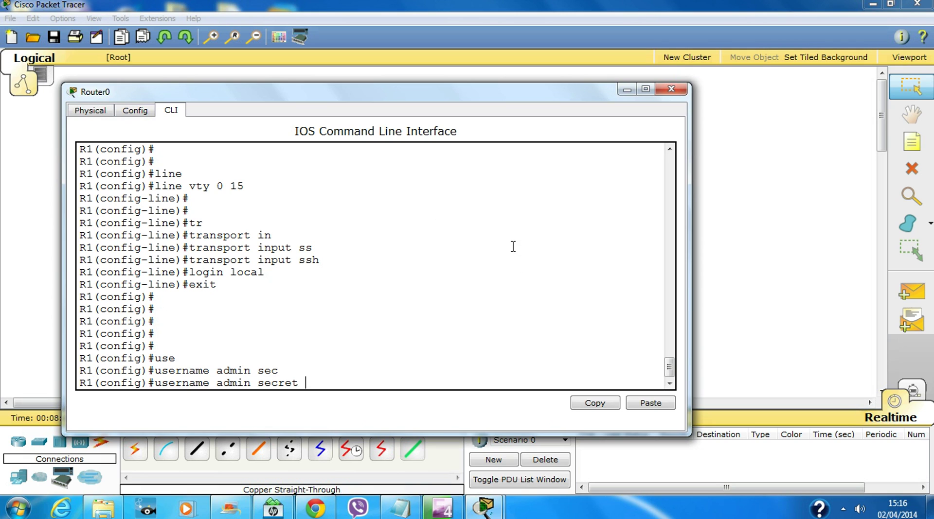
pyautogui.write('cisco123')
pyautogui.press('Return')
pyautogui.press('Return')
pyautogui.press('Return')
pyautogui.press('Return')
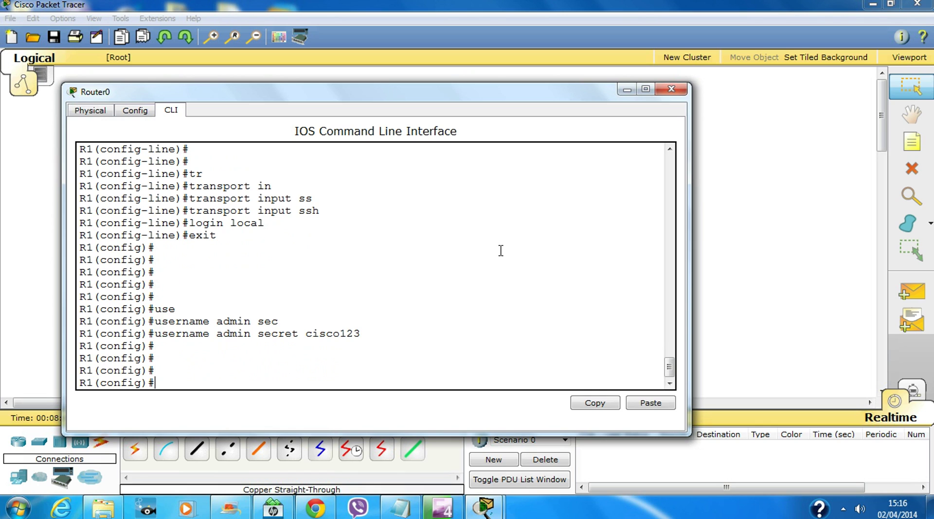
pyautogui.write('do wr')
pyautogui.press('Return')
pyautogui.press('Return')
pyautogui.press('Return')
pyautogui.press('Return')
pyautogui.press('Return')
pyautogui.press('Return')
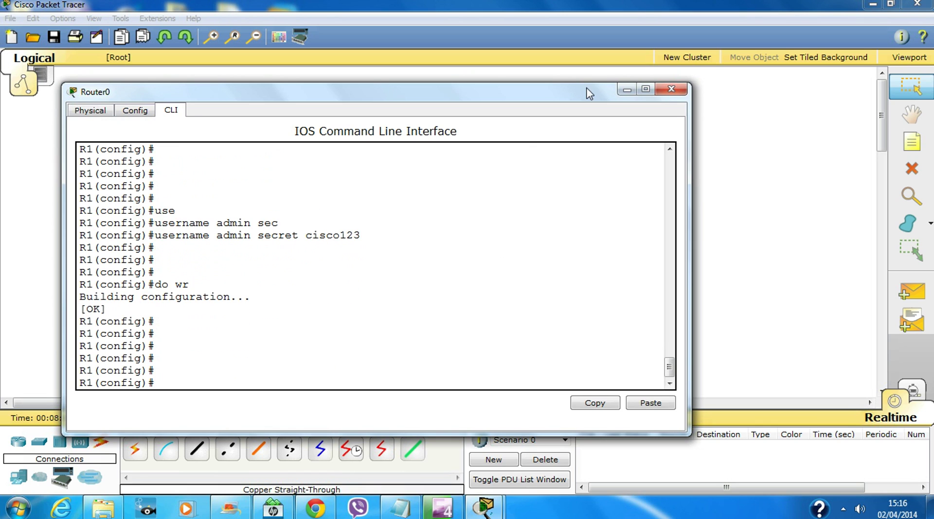
# In Switch0's console, set the IP domain name to lester.com
pyautogui.click(671, 89)
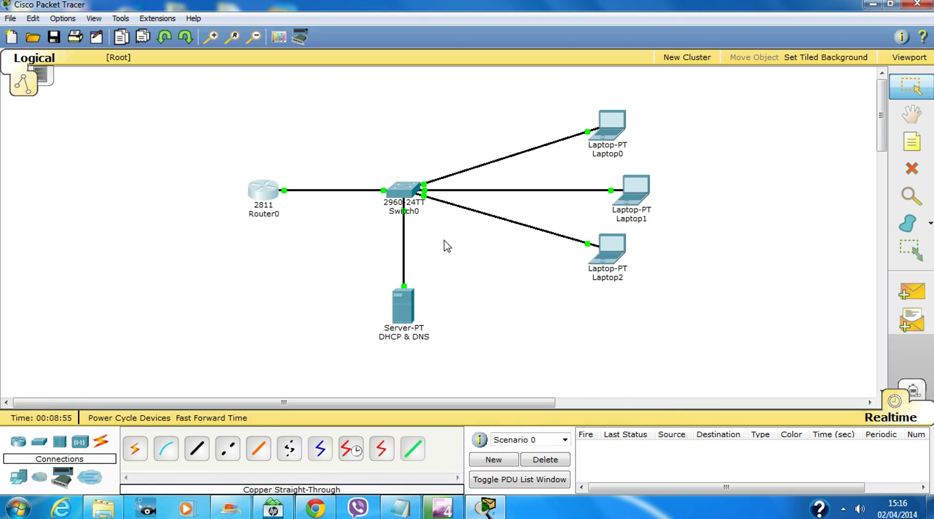
pyautogui.click(410, 204)
pyautogui.press('Return')
pyautogui.press('Return')
pyautogui.press('Return')
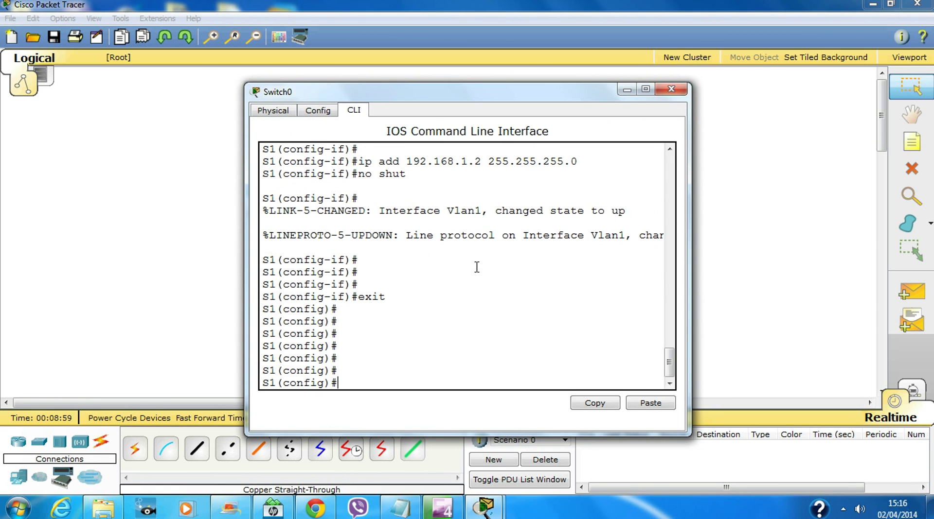
pyautogui.write('ip domain-na')
pyautogui.press('Tab')
pyautogui.write('leste')
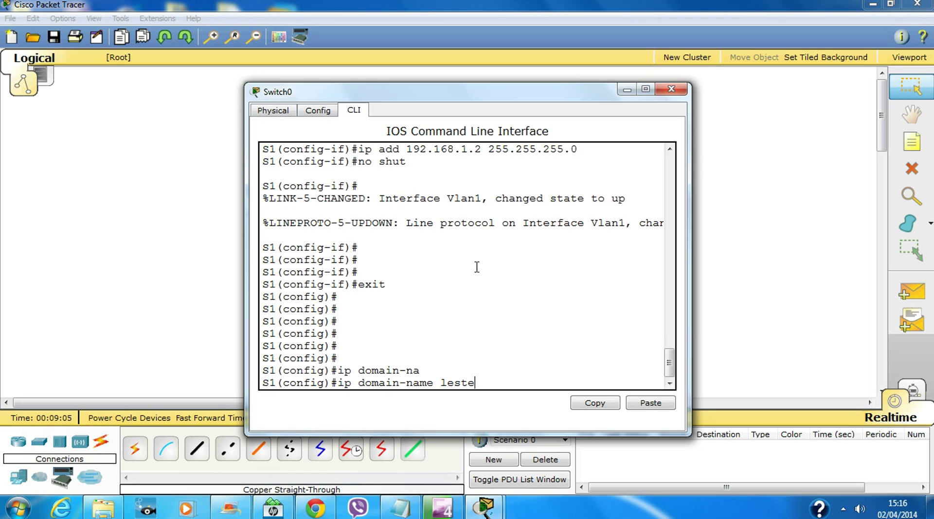
pyautogui.write('r.com')
pyautogui.press('Return')
pyautogui.press('Return')
pyautogui.press('Return')
pyautogui.press('Return')
pyautogui.press('Return')
# Create local user 'admin' with a secret password on the switch
pyautogui.write('use')
pyautogui.press('Tab')
pyautogui.write('admin ')
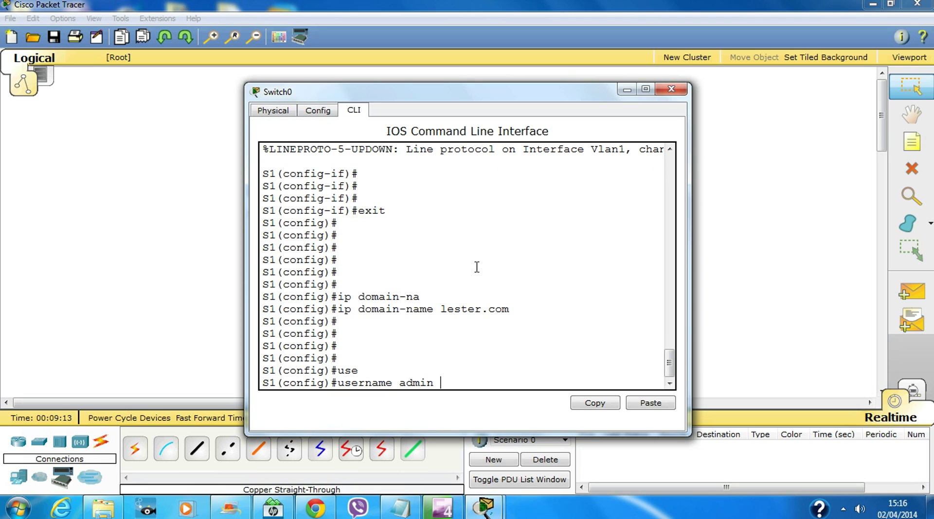
pyautogui.write('sec')
pyautogui.press('Tab')
pyautogui.write('cisco123')
pyautogui.press('Return')
pyautogui.press('Return')
pyautogui.press('Return')
pyautogui.press('Return')
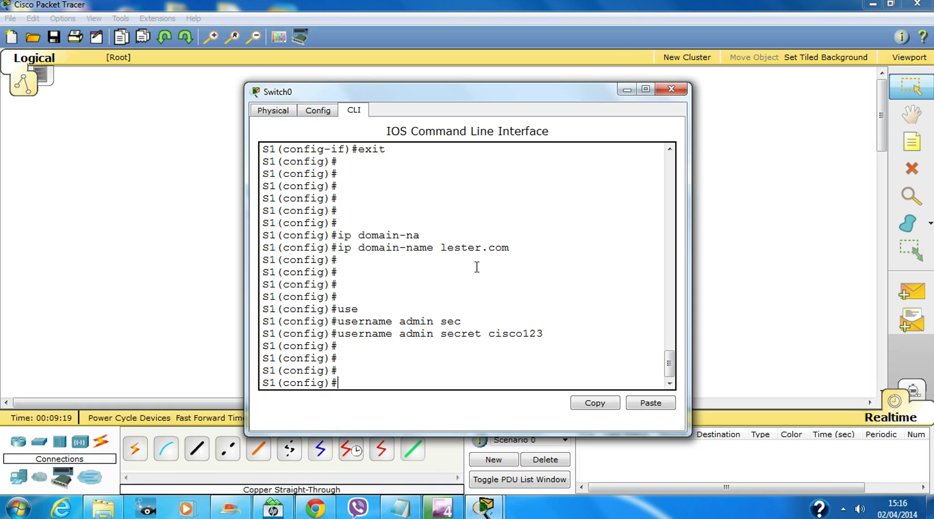
# Generate 1024-bit RSA keys with 'crypto key generate rsa'
pyautogui.write('cry')
pyautogui.press('Tab')
pyautogui.write('ke')
pyautogui.press('Tab')
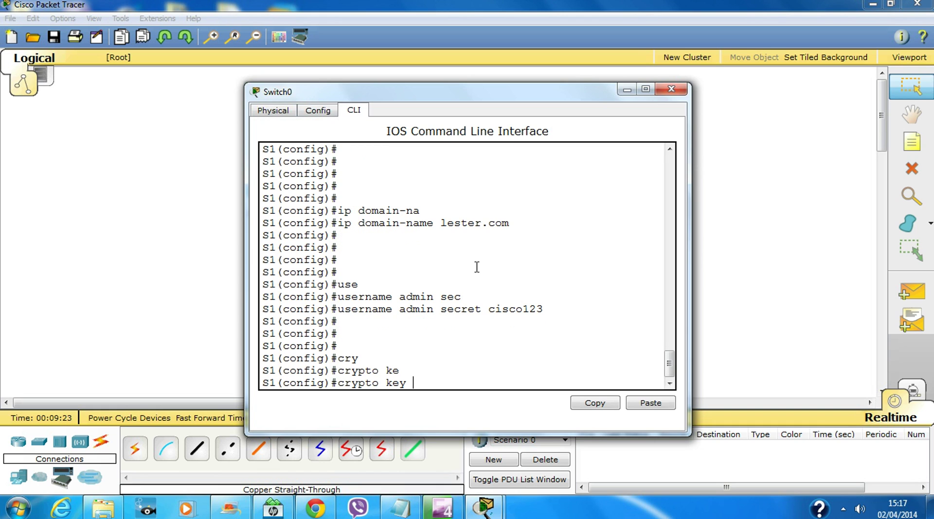
pyautogui.write('ge')
pyautogui.press('Tab')
pyautogui.write('rsa')
pyautogui.press('Tab')
pyautogui.press('Return')
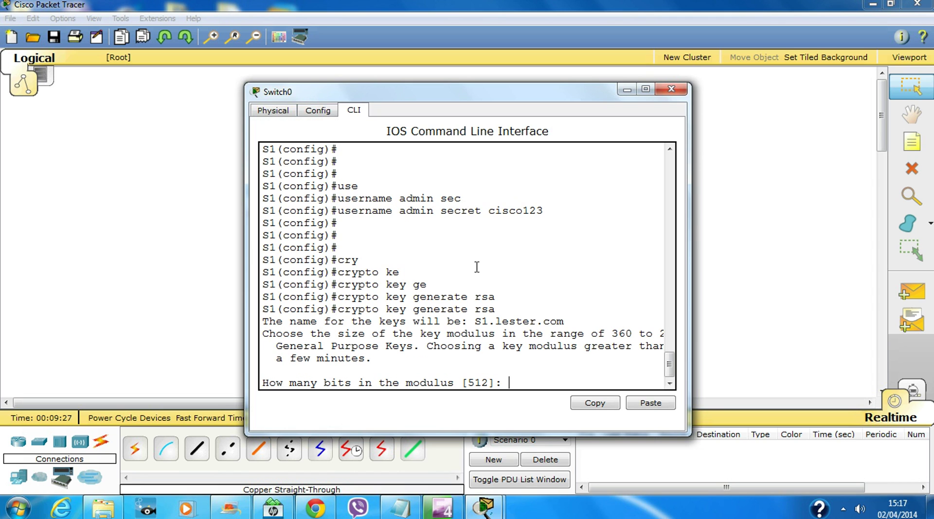
pyautogui.write('1024')
pyautogui.press('Return')
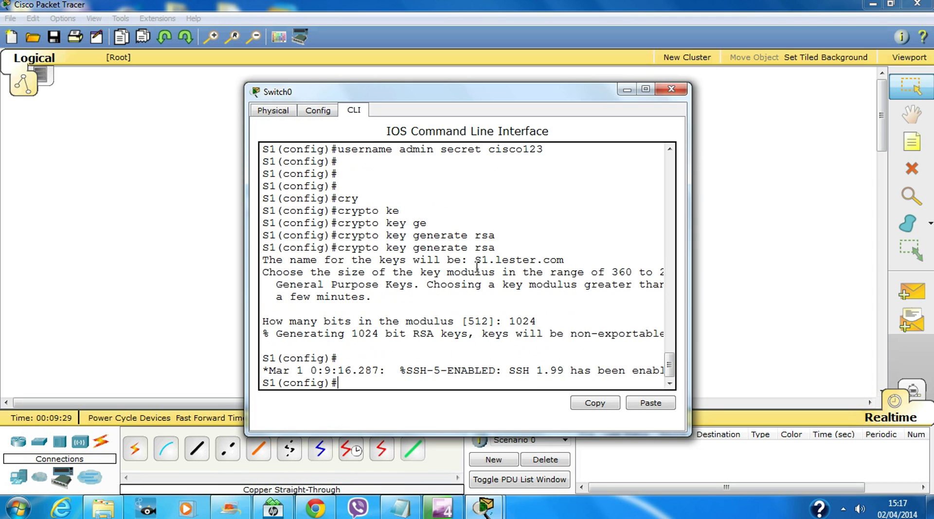
pyautogui.press('Return')
pyautogui.press('Return')
pyautogui.press('Return')
pyautogui.press('Return')
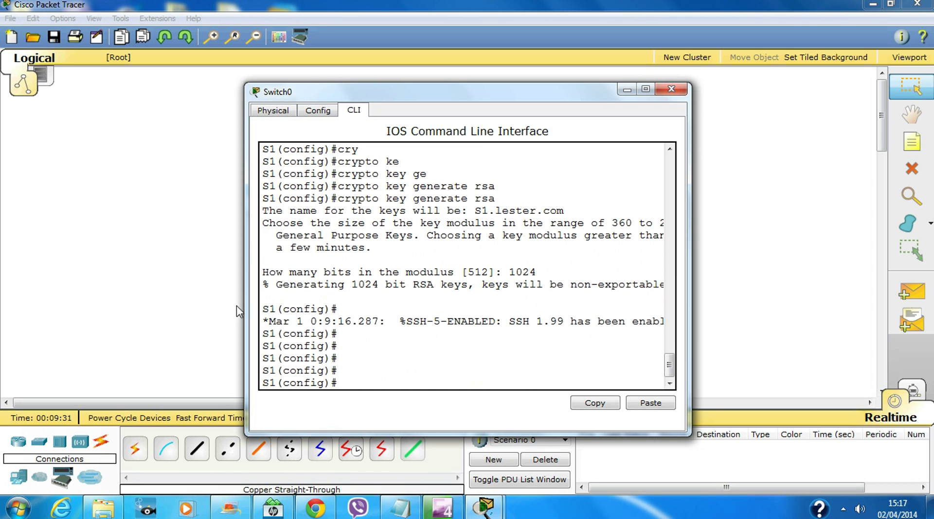
# Restrict the switch's vty lines 0 15 to SSH with 'transport input ssh'
pyautogui.moveTo(244, 296); pyautogui.dragTo(185, 297)
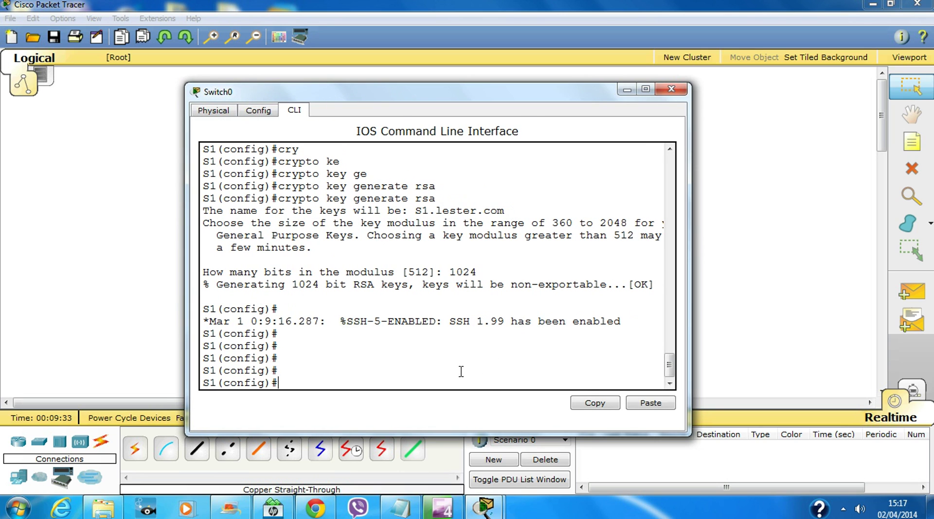
pyautogui.write('li')
pyautogui.press('Tab')
pyautogui.write('vt')
pyautogui.press('Tab')
pyautogui.write('0 15')
pyautogui.press('Return')
pyautogui.press('Return')
pyautogui.press('Return')
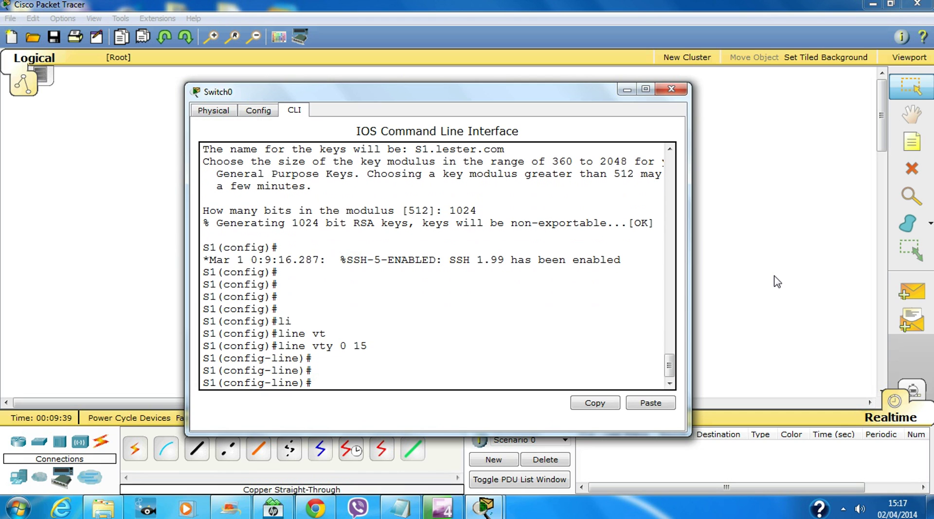
pyautogui.write('tr')
pyautogui.press('Tab')
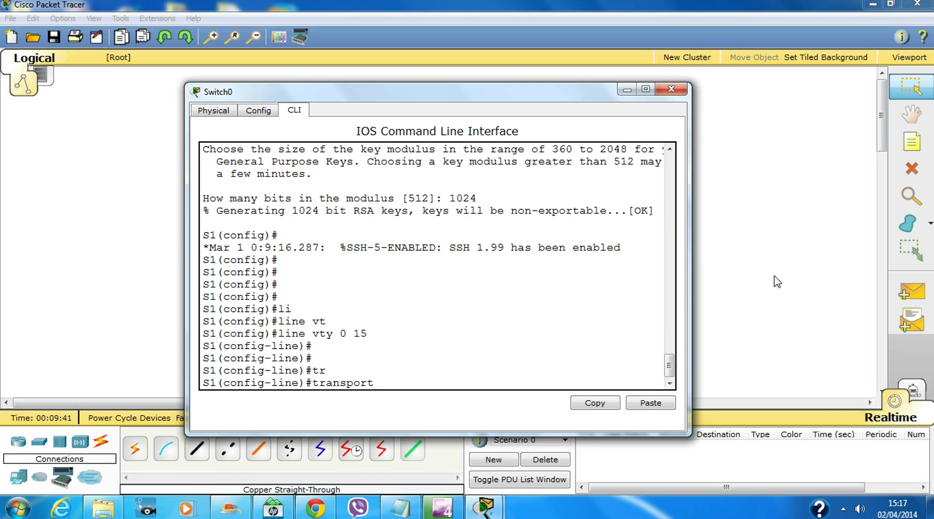
pyautogui.write('in')
pyautogui.press('Tab')
pyautogui.write('ss')
pyautogui.press('Tab')
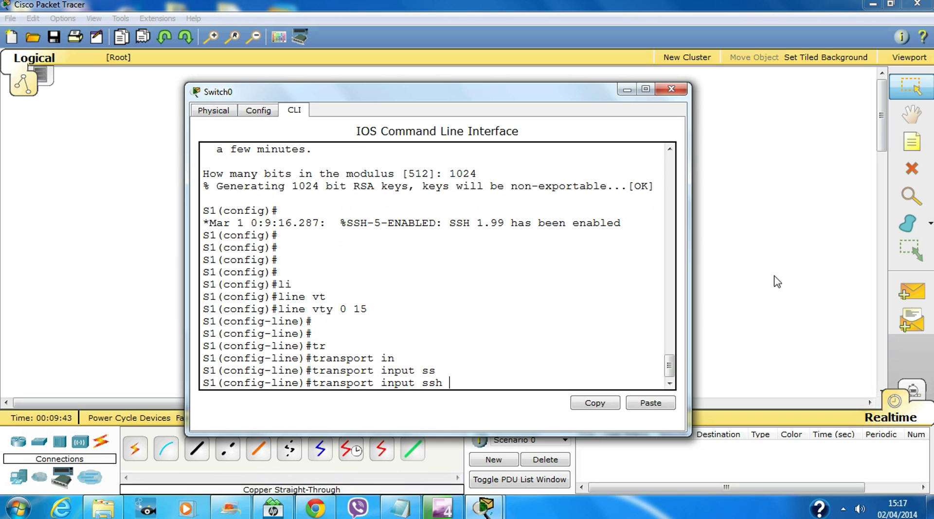
pyautogui.press('Return')
# Apply 'login local' to the switch vty lines and exit line configuration
pyautogui.write('login lo')
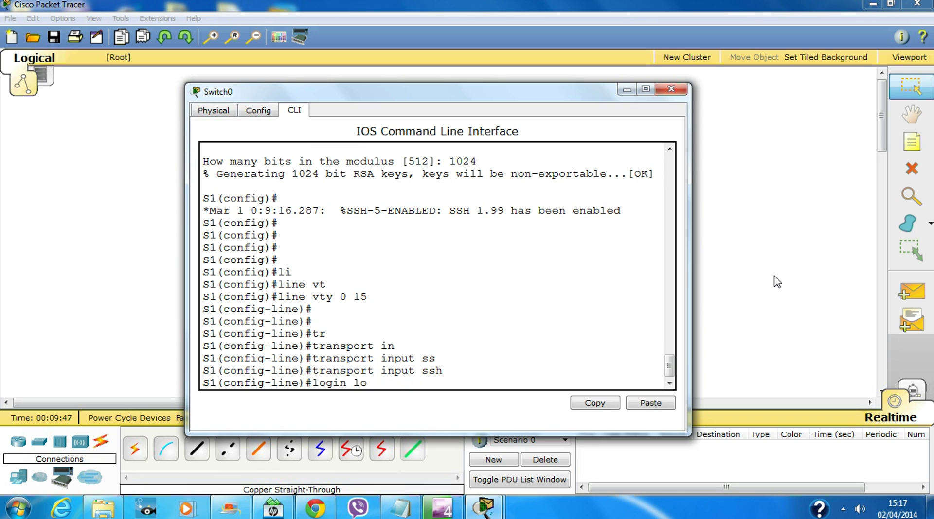
pyautogui.write('l')
pyautogui.press('Return')
pyautogui.press('Return')
pyautogui.press('Return')
pyautogui.press('Return')
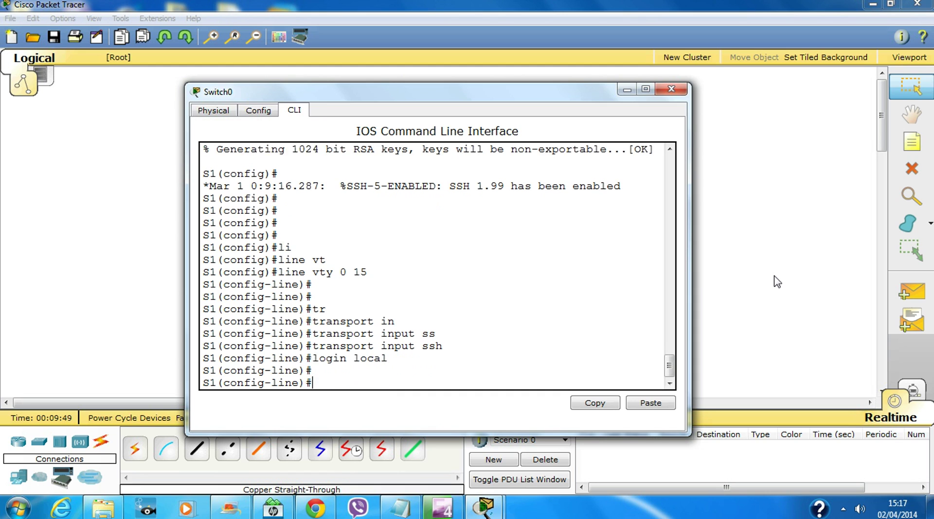
pyautogui.write('exit')
pyautogui.press('Return')
pyautogui.press('Return')
pyautogui.press('Return')
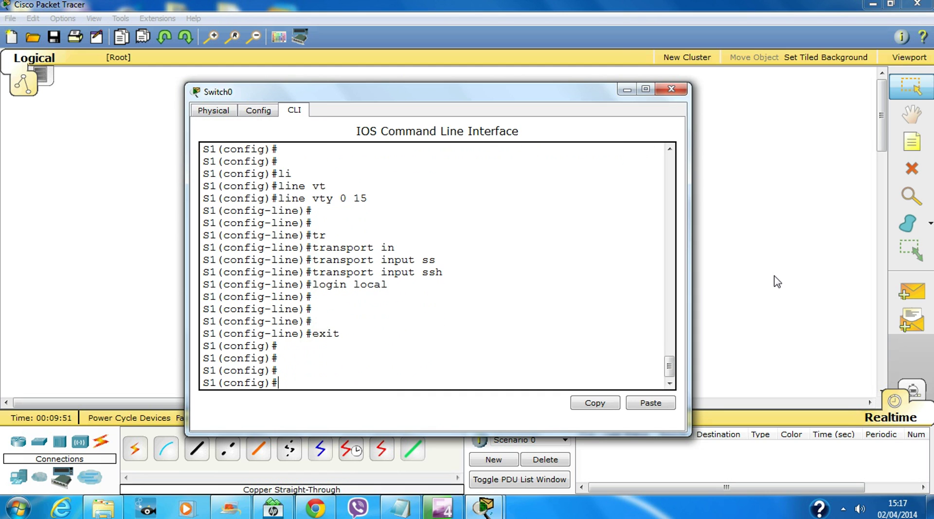
# Set the switch's enable secret password and save the configuration with 'do wr'
pyautogui.write('enab')
pyautogui.press('Tab')
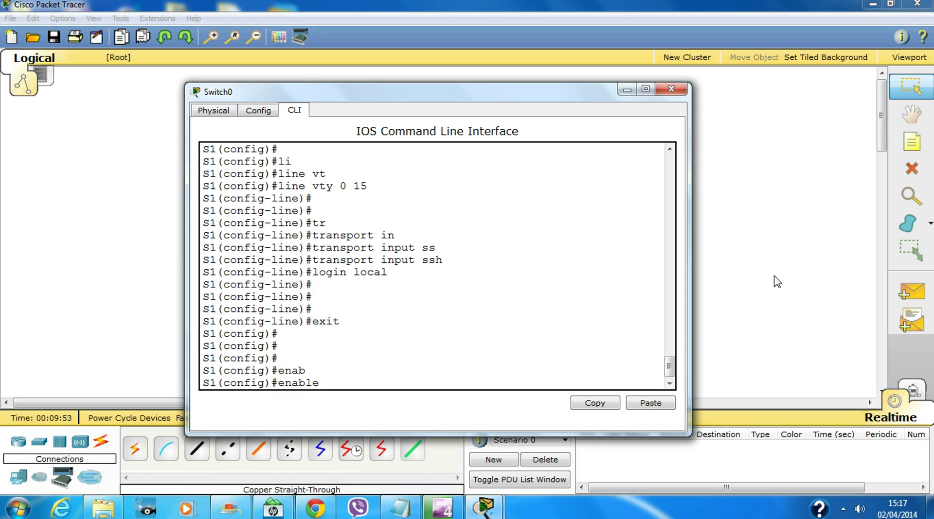
pyautogui.write('sec')
pyautogui.press('Tab')
pyautogui.write('claa')
pyautogui.press('BackSpace')
pyautogui.write('ss')
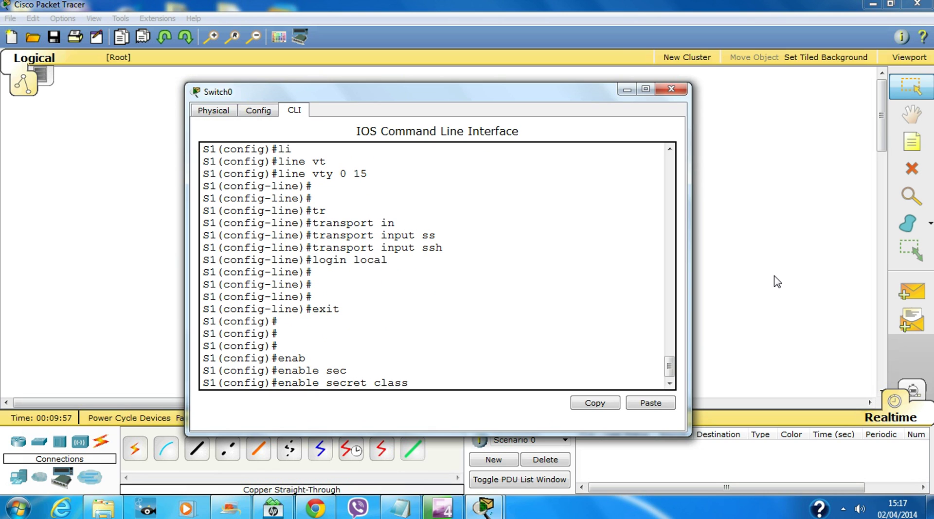
pyautogui.press('Return')
pyautogui.press('Return')
pyautogui.press('Return')
pyautogui.press('Return')
pyautogui.press('Return')
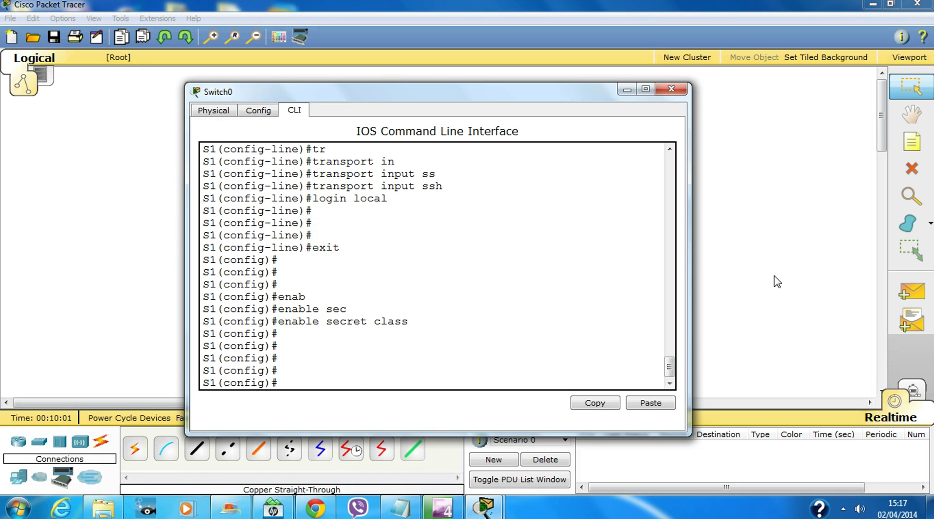
pyautogui.write('do wr')
pyautogui.press('Return')
pyautogui.press('Return')
pyautogui.press('Return')
pyautogui.press('Return')
pyautogui.press('Return')
pyautogui.press('Return')
pyautogui.press('Return')
pyautogui.press('Return')
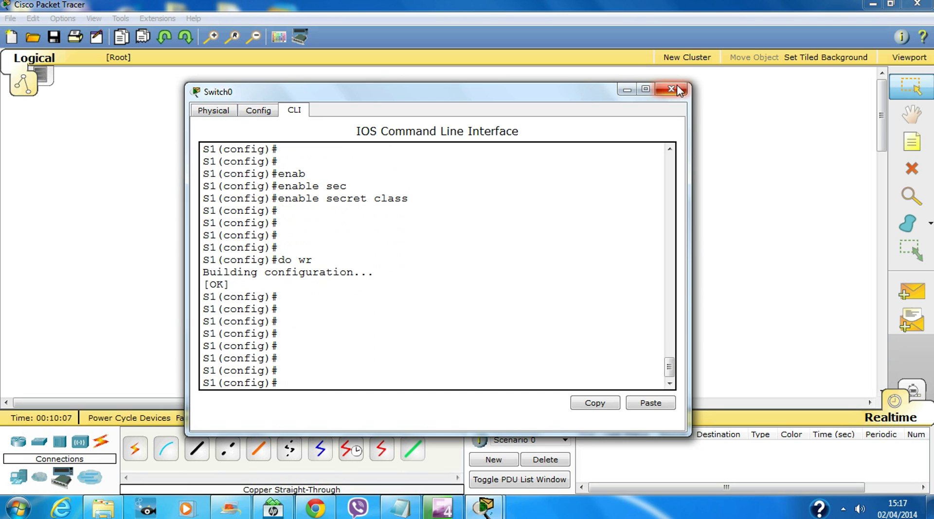
# From Laptop0's Command Prompt, run 'telnet 192.168.1.1' and see the connection closed
pyautogui.click(671, 89)
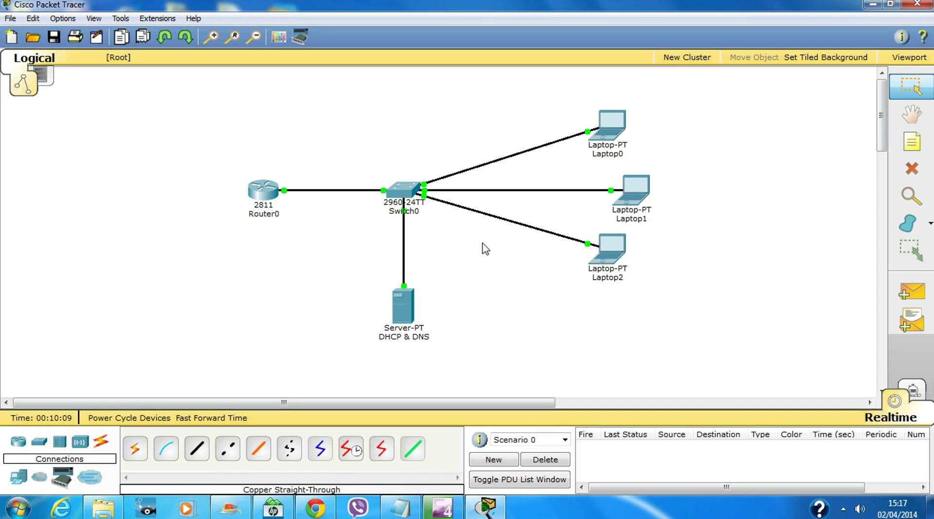
pyautogui.click(620, 121)
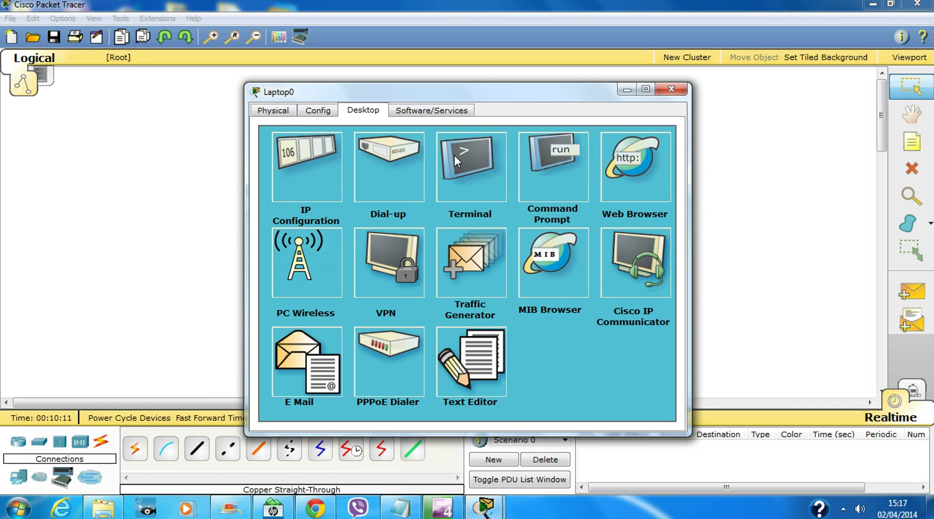
pyautogui.moveTo(536, 97); pyautogui.dragTo(629, 93)
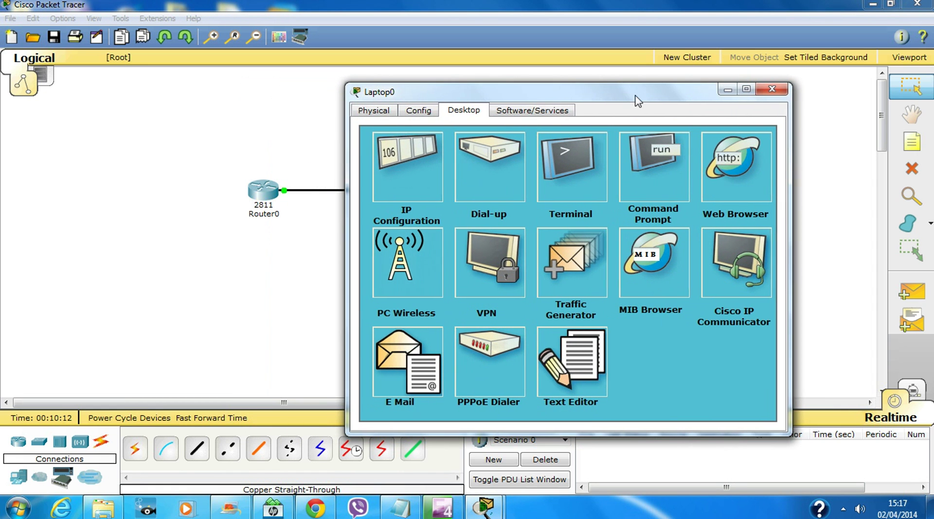
pyautogui.click(658, 164)
pyautogui.write('telnet 192.168.1.1')
pyautogui.press('Return')
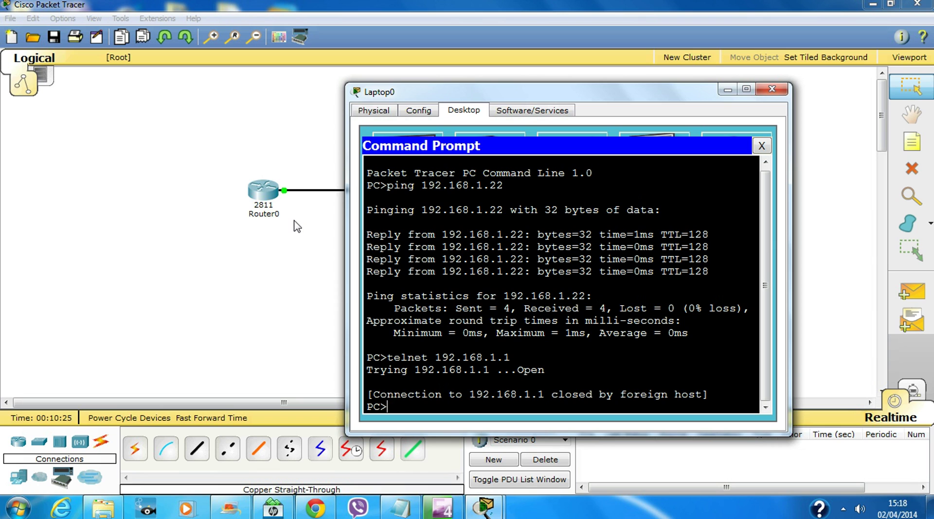
pyautogui.moveTo(582, 89); pyautogui.dragTo(595, 66)
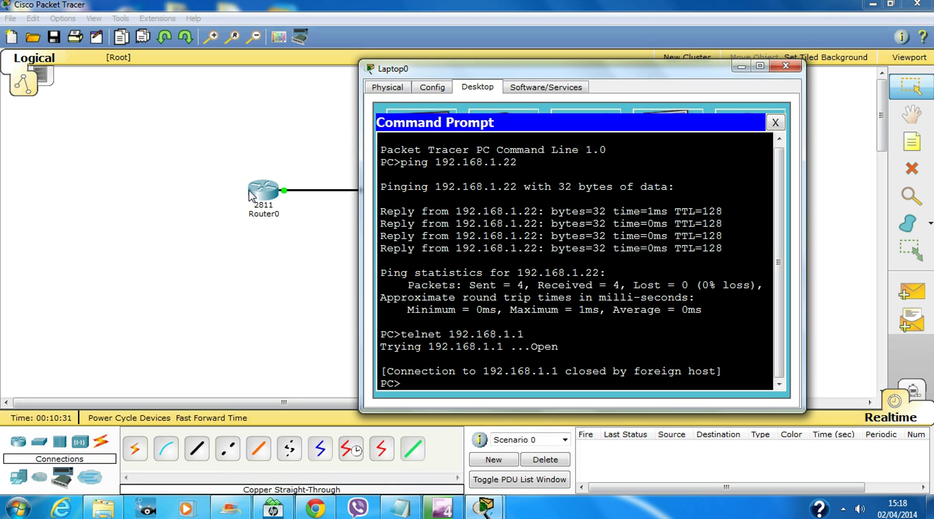
# SSH into R1 with 'ssh -l admin 192.168.1.1' and enter privileged mode
pyautogui.press('Return')
pyautogui.press('Return')
pyautogui.press('Return')
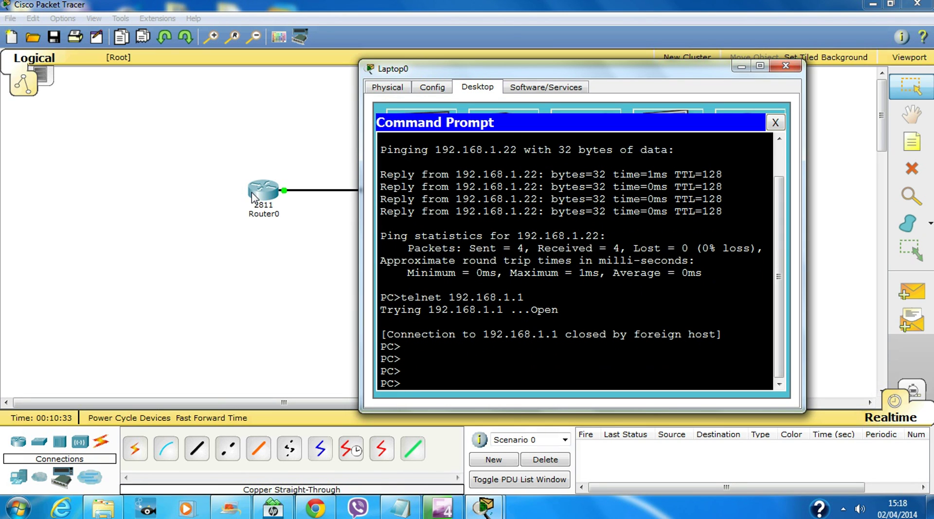
pyautogui.write('ssh -l admin ')
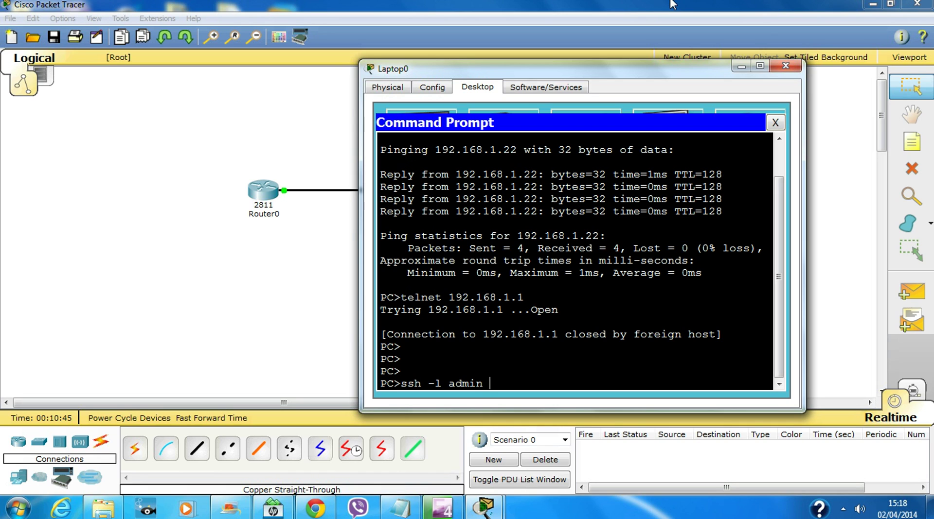
pyautogui.write('192.168.1.1')
pyautogui.press('Return')
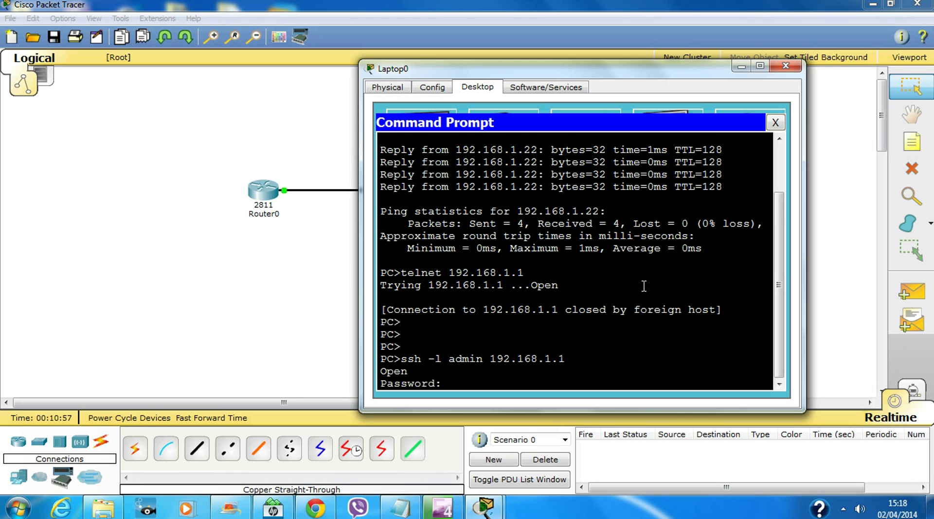
pyautogui.press('Return')
pyautogui.write('en')
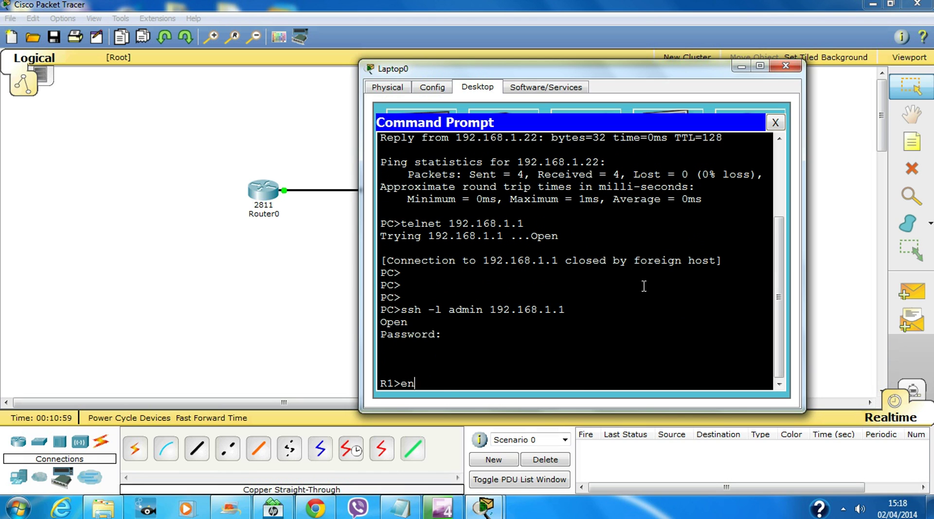
pyautogui.press('Return')
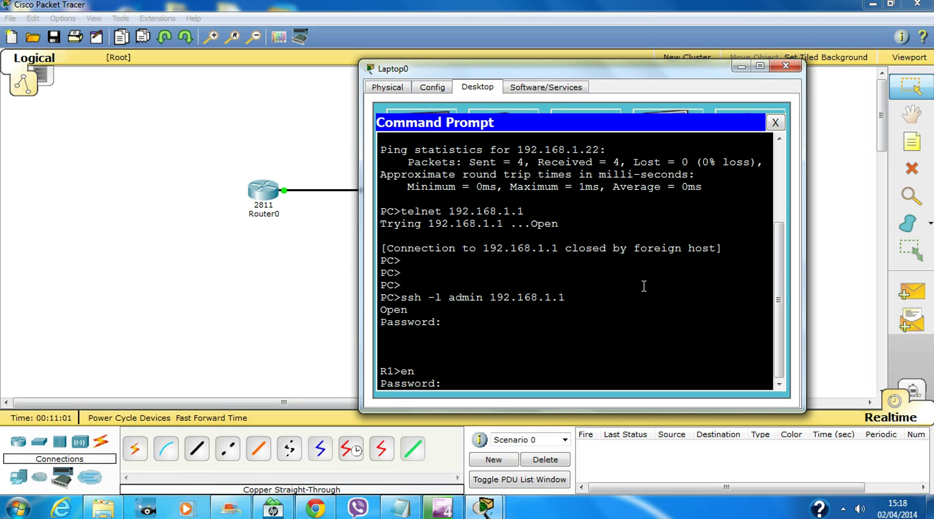
pyautogui.press('Return')
# Enter 'conf t', exit the R1 session, and start 'ssh -l admin 192.168.1.2'
pyautogui.press('Return')
pyautogui.press('Return')
pyautogui.press('Return')
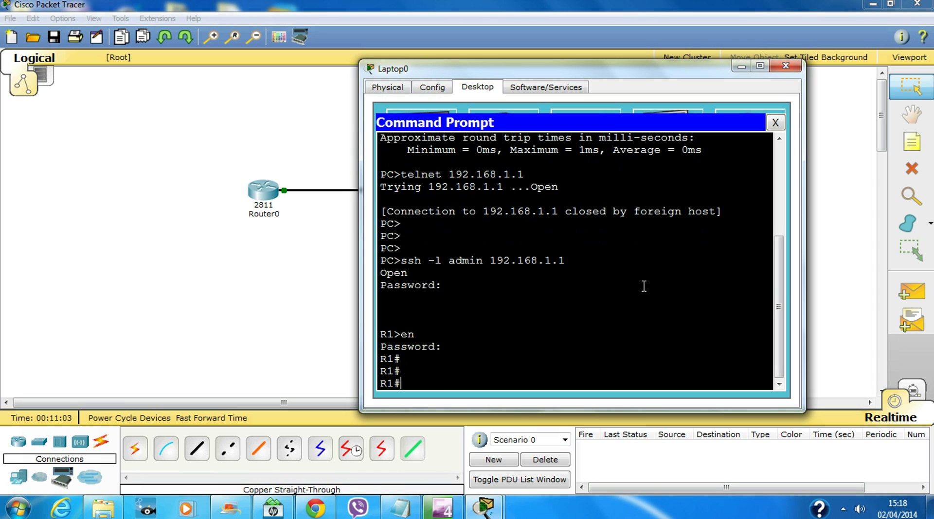
pyautogui.write('conf t')
pyautogui.press('Return')
pyautogui.press('Return')
pyautogui.press('Return')
pyautogui.press('Return')
pyautogui.press('Return')
pyautogui.press('Return')
pyautogui.press('Return')
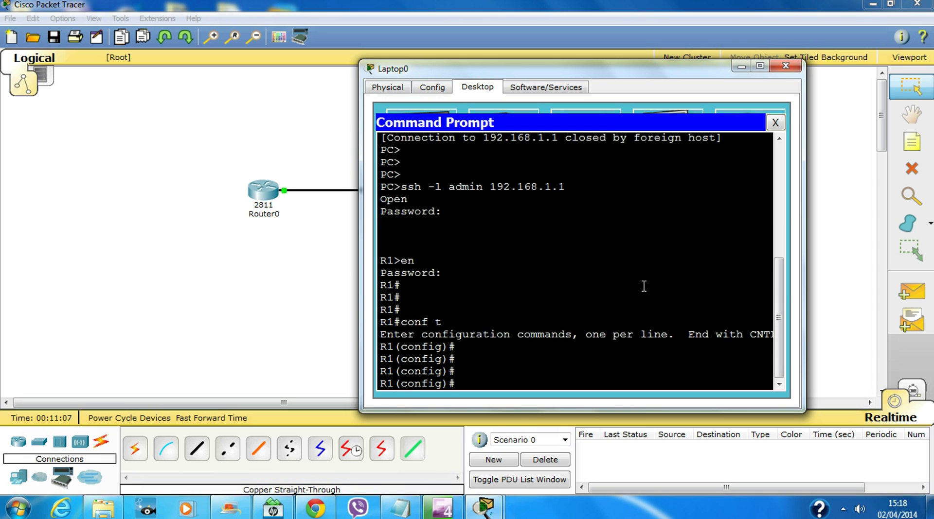
pyautogui.write('exit')
pyautogui.press('Return')
pyautogui.press('Return')
pyautogui.press('Return')
pyautogui.press('Return')
pyautogui.write('exit')
pyautogui.press('Return')
pyautogui.press('Return')
pyautogui.press('Return')
pyautogui.press('Return')
pyautogui.press('Return')
pyautogui.press('Return')
pyautogui.press('Return')
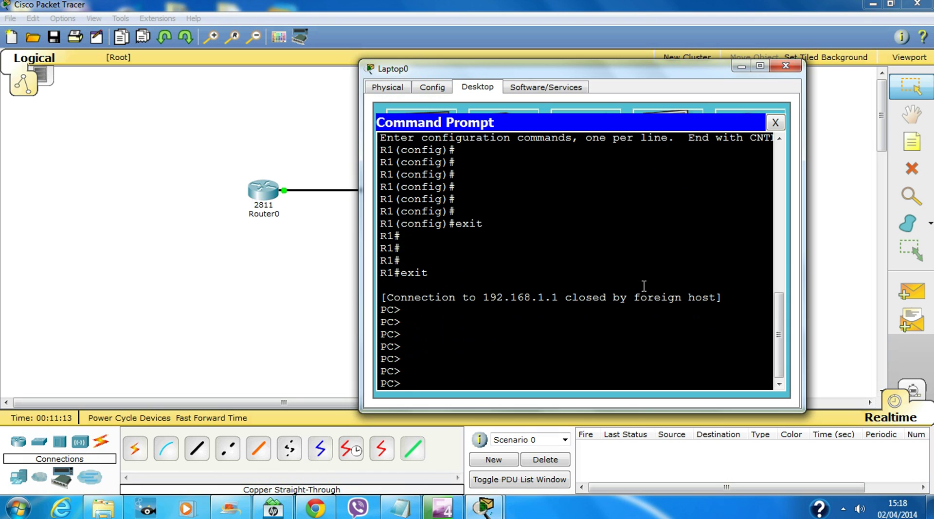
pyautogui.write('ssh -l admin 192.168.1.1')
pyautogui.press('BackSpace')
pyautogui.write('2')
pyautogui.press('Return')
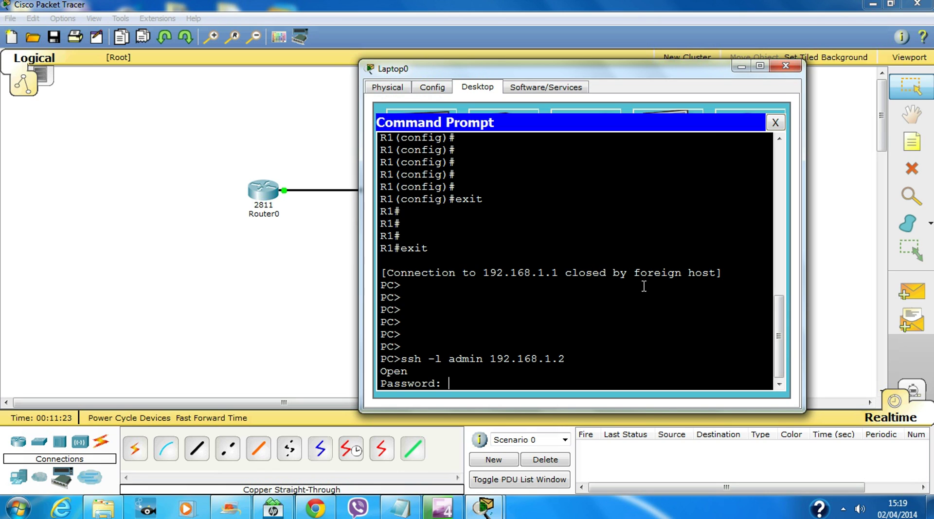
# Log in to S1 with its password, enter privileged mode, then exit the session
pyautogui.press('Return')
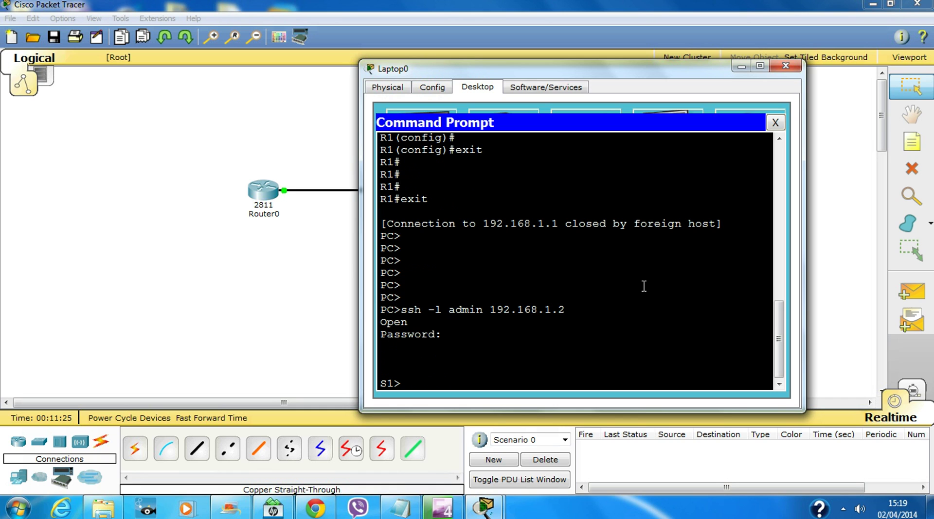
pyautogui.write('en')
pyautogui.press('Return')
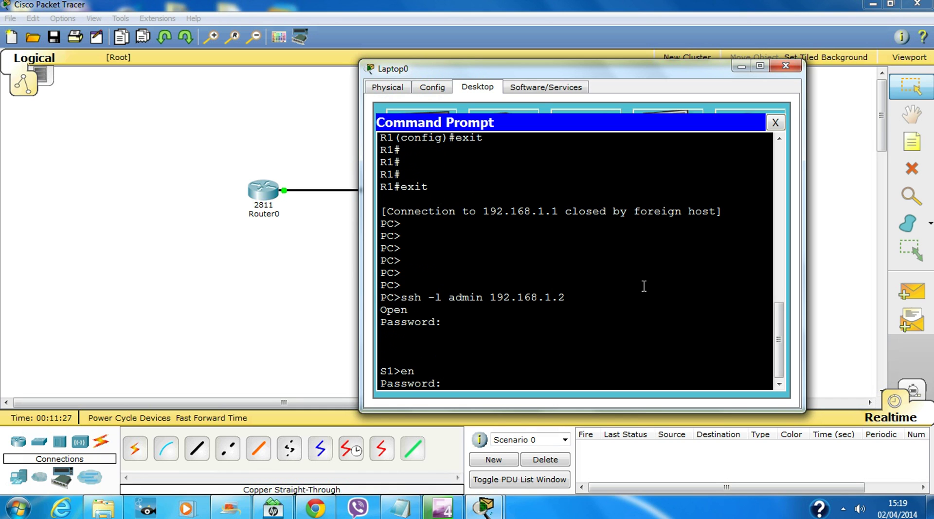
pyautogui.press('Return')
pyautogui.press('Return')
pyautogui.press('Return')
pyautogui.press('Return')
pyautogui.press('Return')
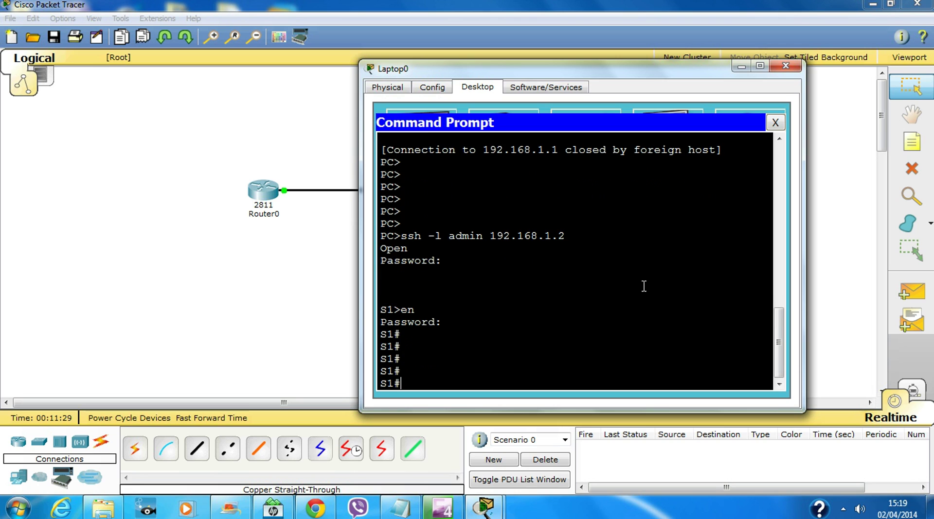
pyautogui.write('exit')
pyautogui.press('Return')
pyautogui.press('Return')
pyautogui.press('Return')
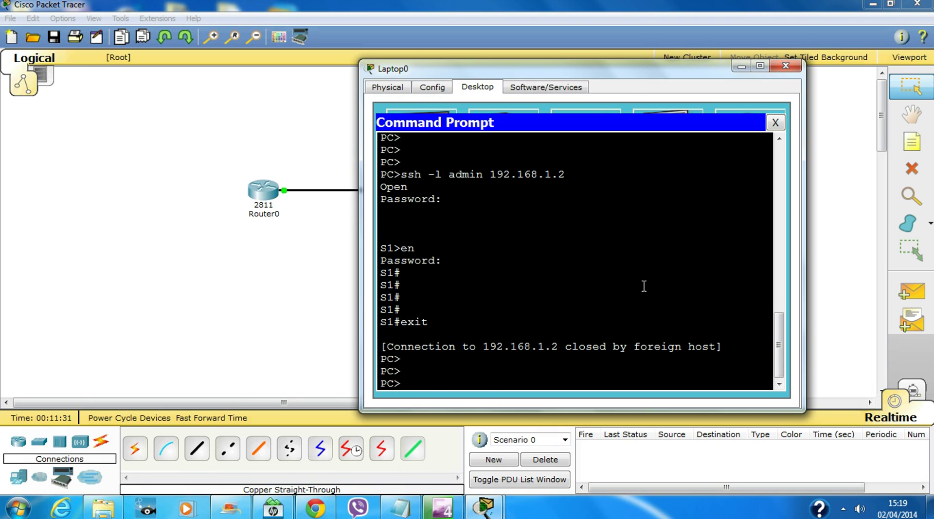
# Reopen Laptop0's Command Prompt and highlight the 'ssh -l admin 192.168.1.2' line
pyautogui.click(776, 122)
pyautogui.click(785, 66)
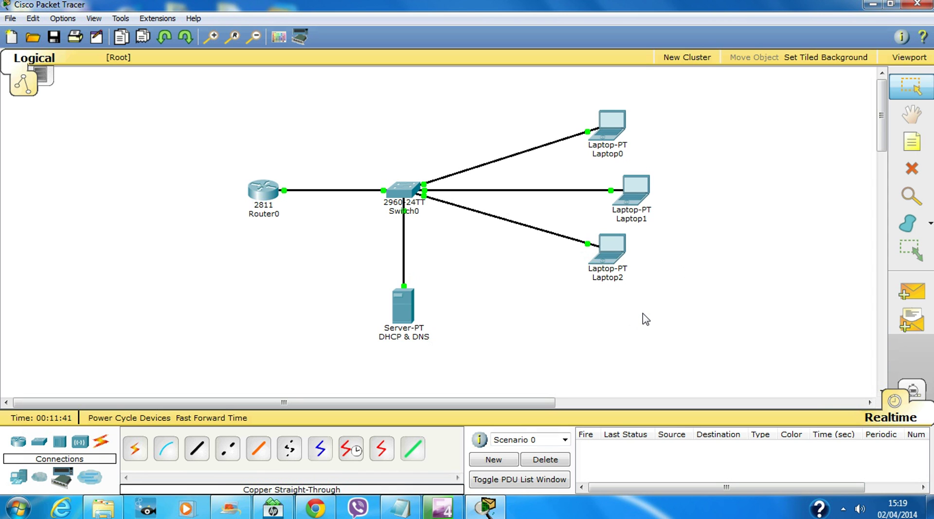
pyautogui.click(615, 137)
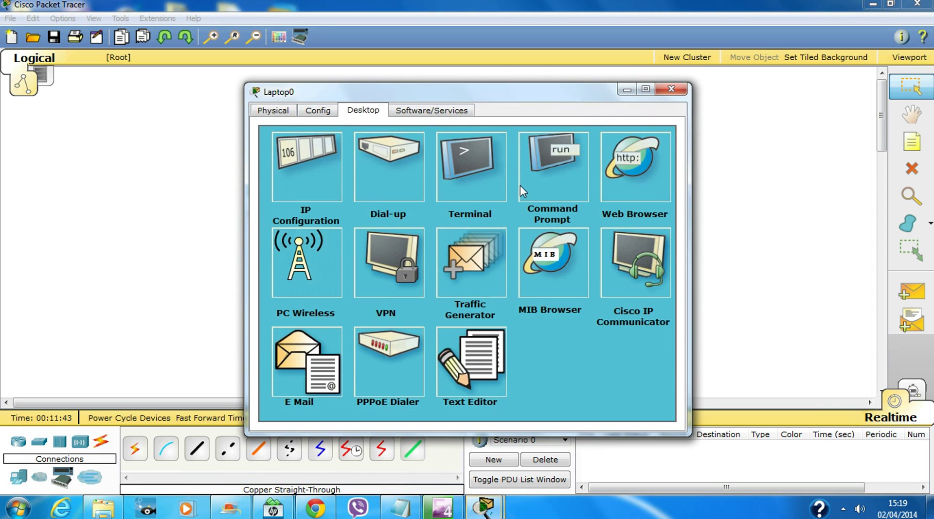
pyautogui.click(541, 162)
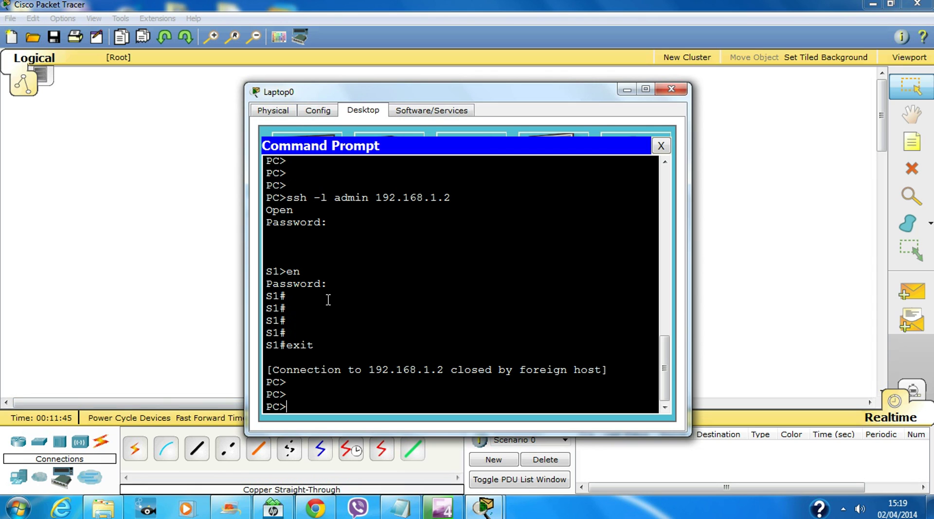
pyautogui.moveTo(462, 202); pyautogui.dragTo(266, 202)
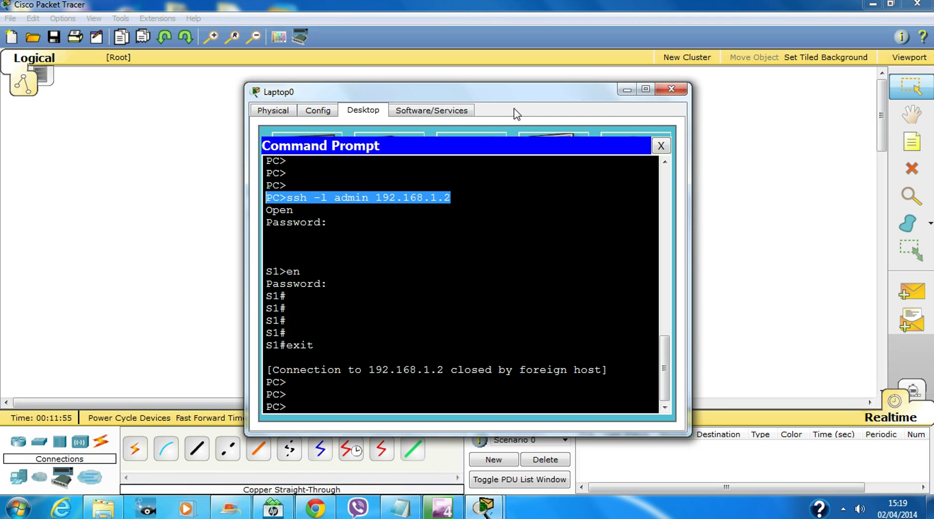
pyautogui.press('super+r')
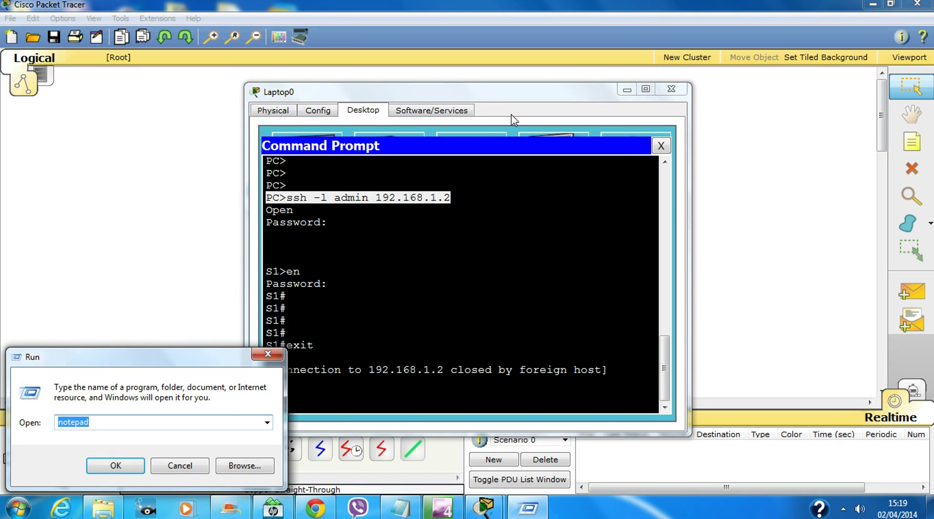
pyautogui.write('cmf')
pyautogui.press('BackSpace')
pyautogui.write('d')
pyautogui.press('Return')
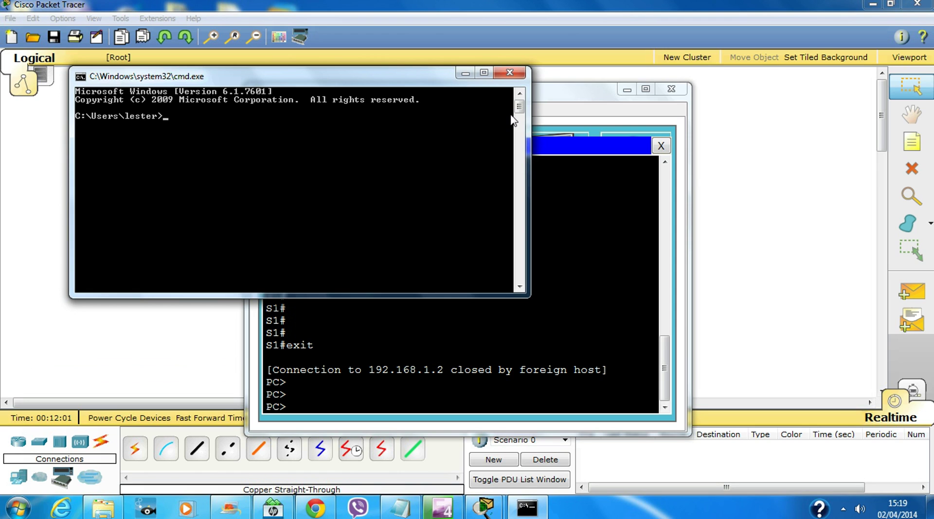
pyautogui.press('Return')
pyautogui.press('Return')
pyautogui.press('Return')
pyautogui.press('Return')
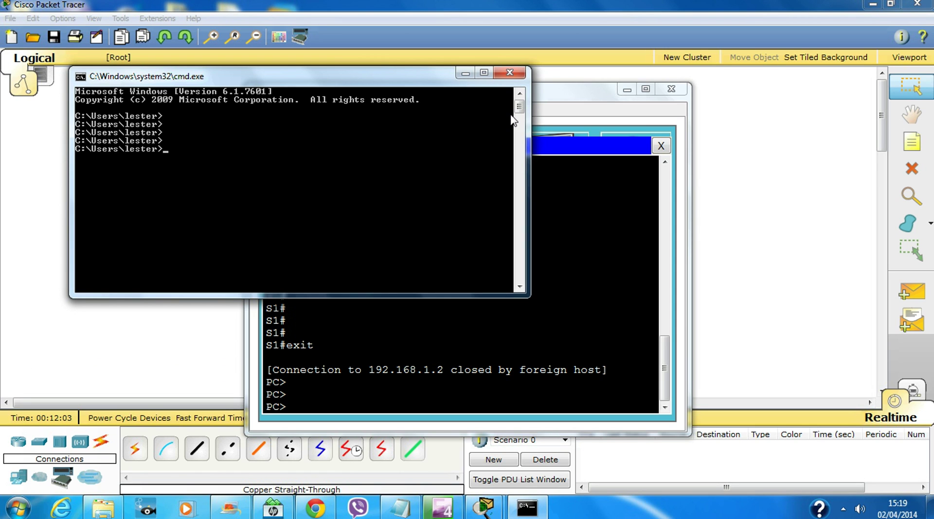
pyautogui.write('help')
pyautogui.press('Return')
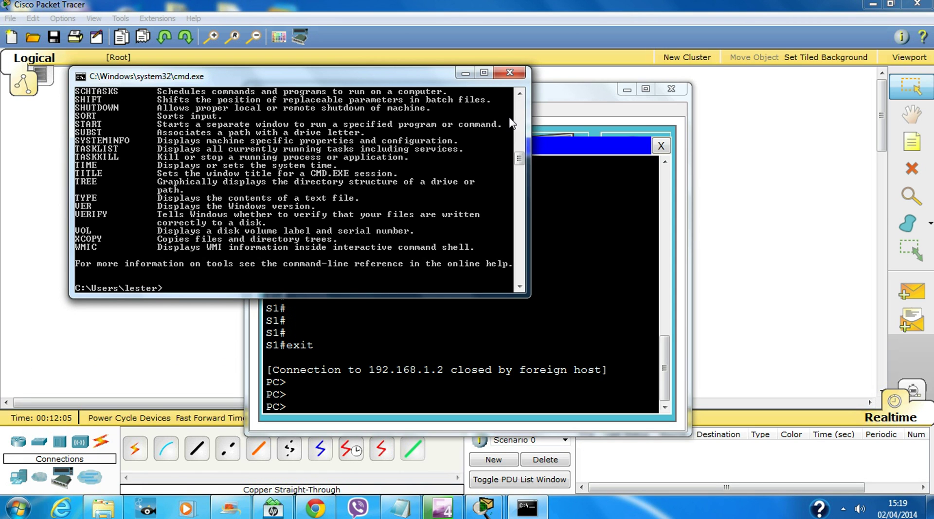
pyautogui.scroll(1, 185, 174)
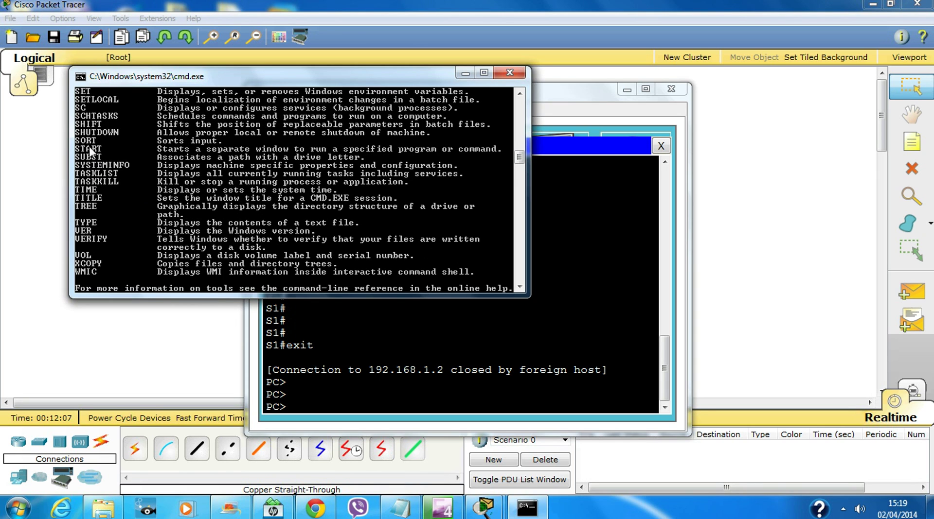
pyautogui.scroll(1, 130, 152)
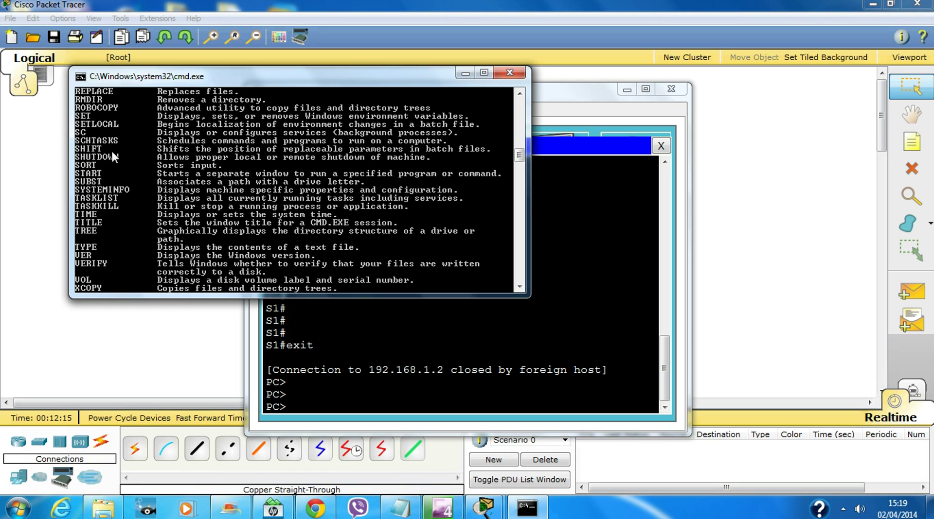
pyautogui.click(509, 72)
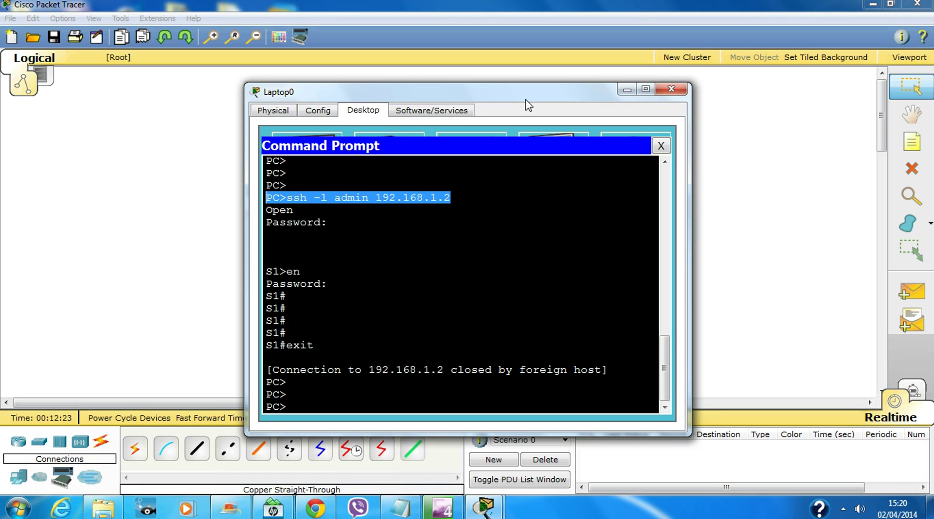
# Clear the terminal selection, then close Laptop0's Command Prompt and window
pyautogui.click(385, 406)
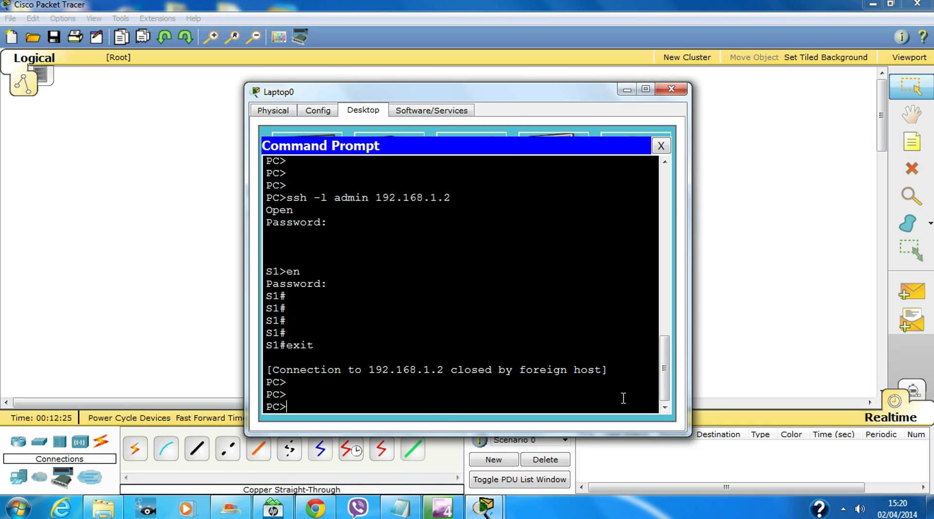
pyautogui.press('Return')
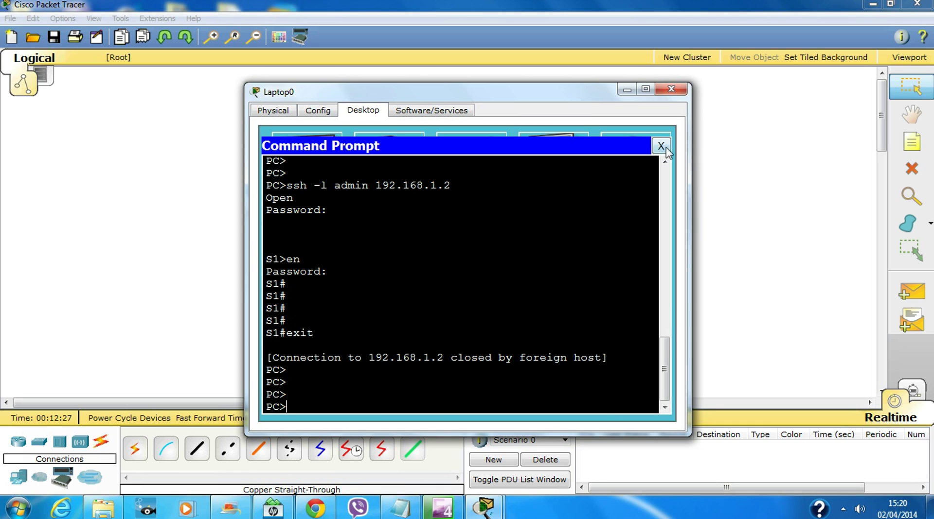
pyautogui.click(660, 145)
pyautogui.click(671, 90)
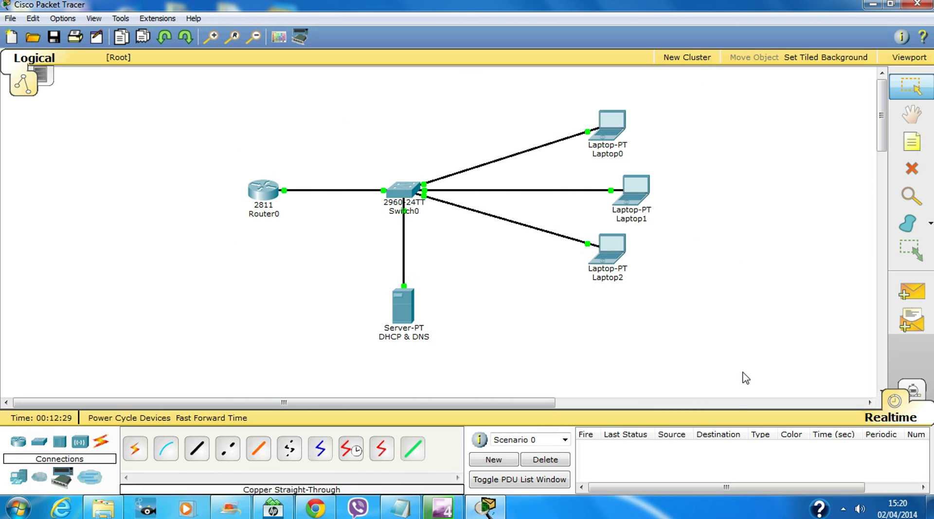